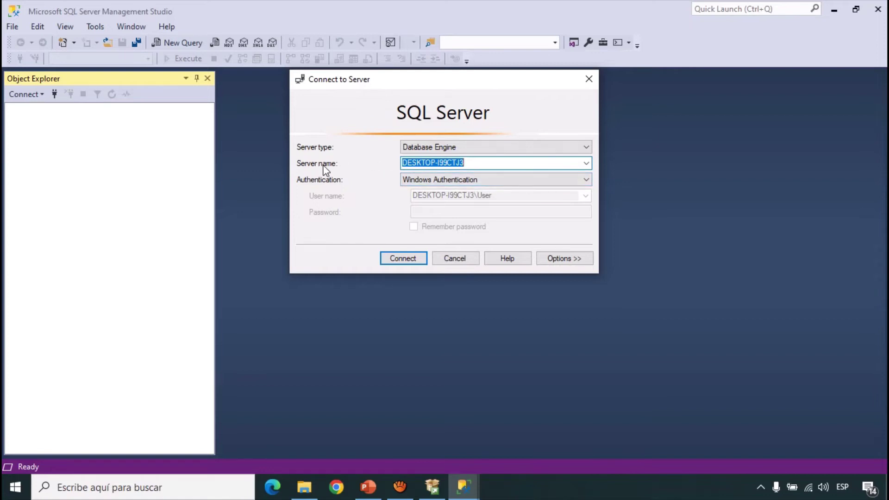
{"action": "left_click", "coordinate": [586, 163]}
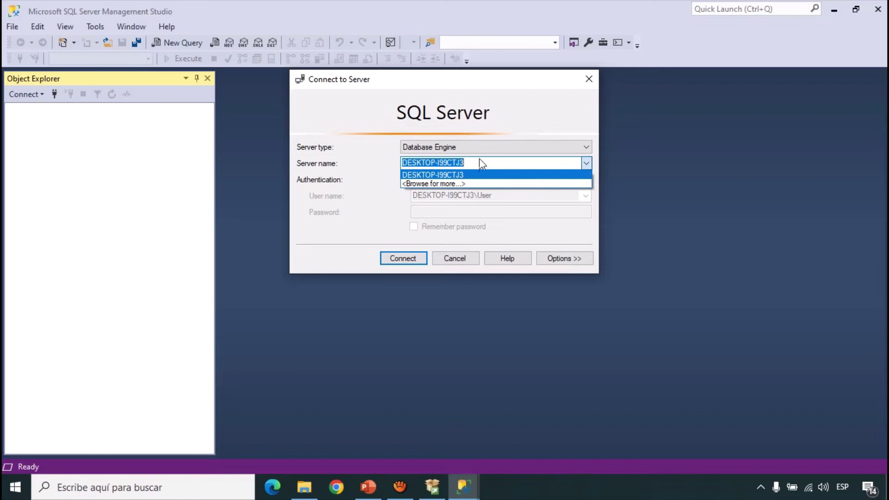
{"action": "left_click", "coordinate": [449, 175]}
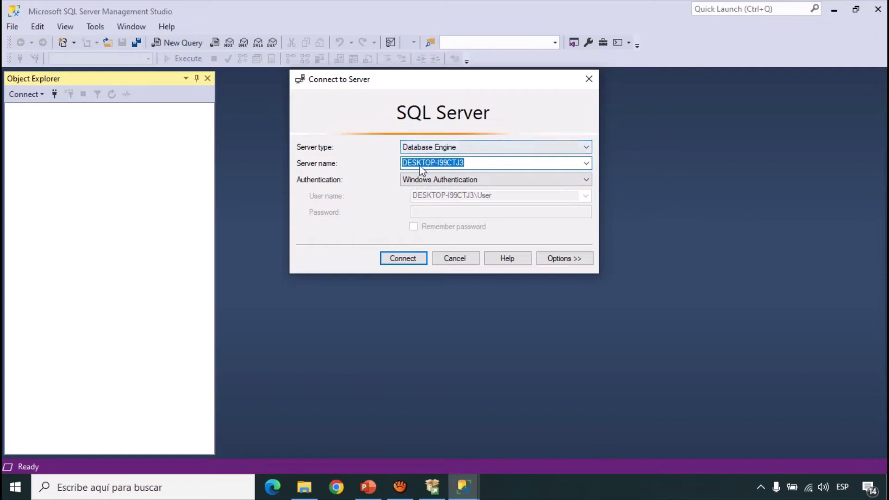
{"action": "left_click", "coordinate": [587, 164]}
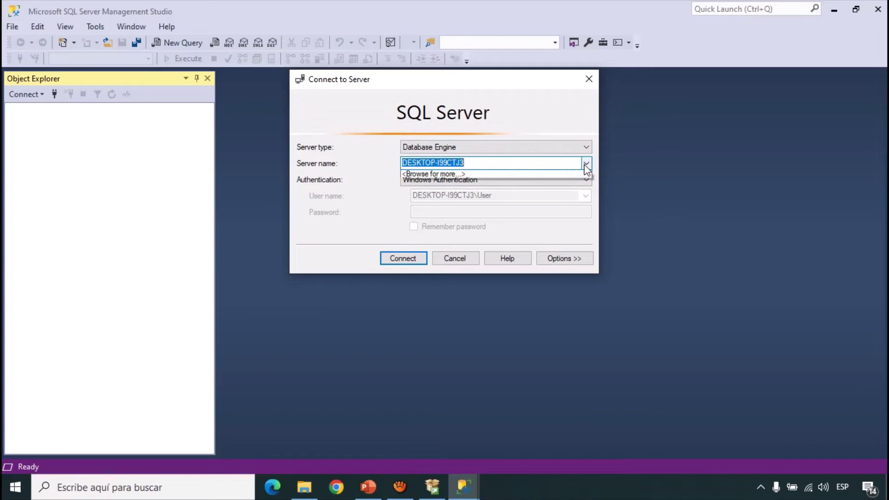
{"action": "left_click", "coordinate": [586, 164]}
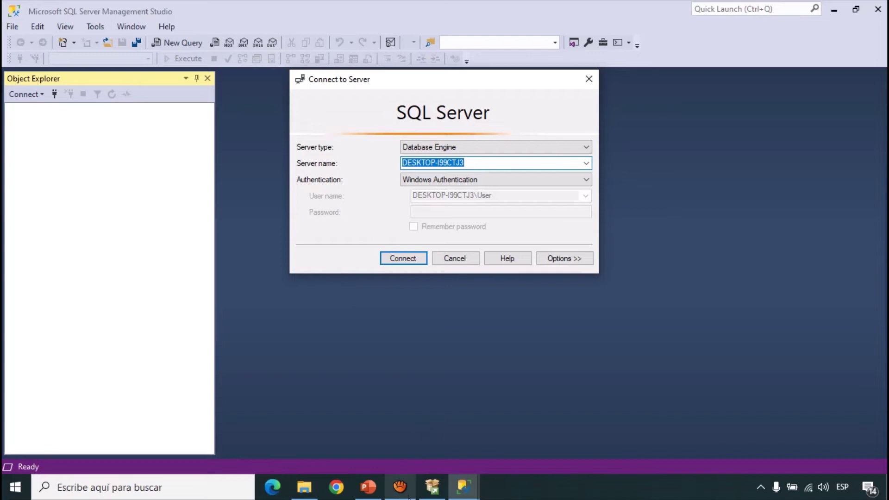
{"action": "mouse_move", "coordinate": [464, 487]}
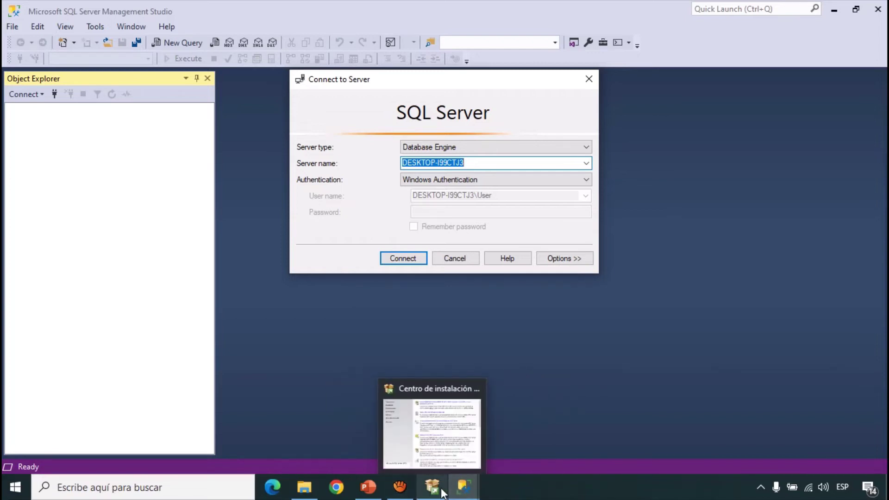
- Start a new standalone SQL Server installation in the Installation Center, then bring up the Sesion 3 folder
{"action": "left_click", "coordinate": [433, 487]}
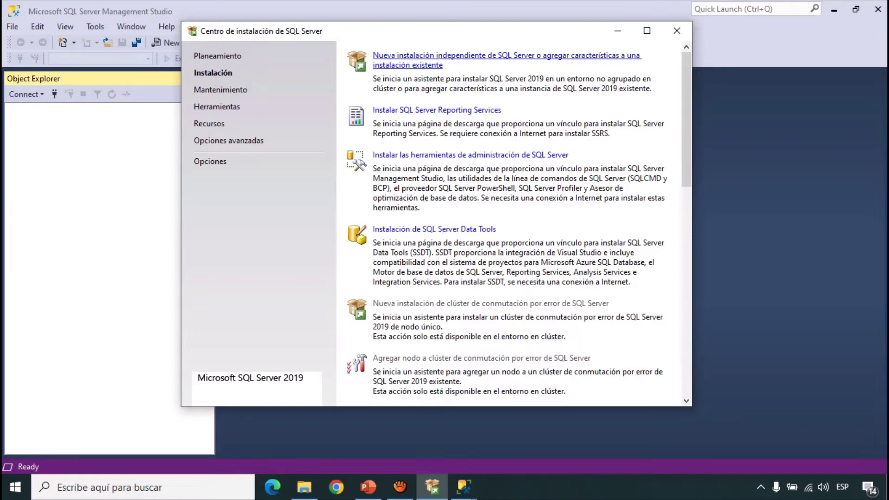
{"action": "left_click", "coordinate": [507, 55]}
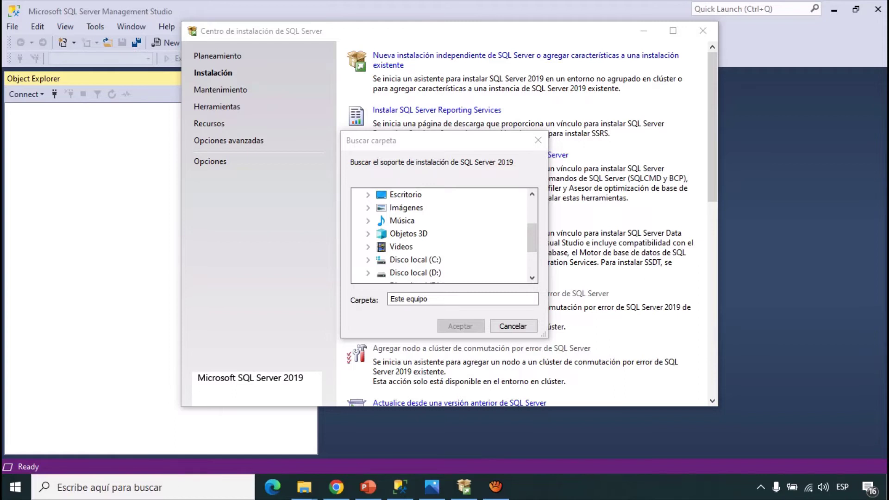
{"action": "mouse_move", "coordinate": [304, 486]}
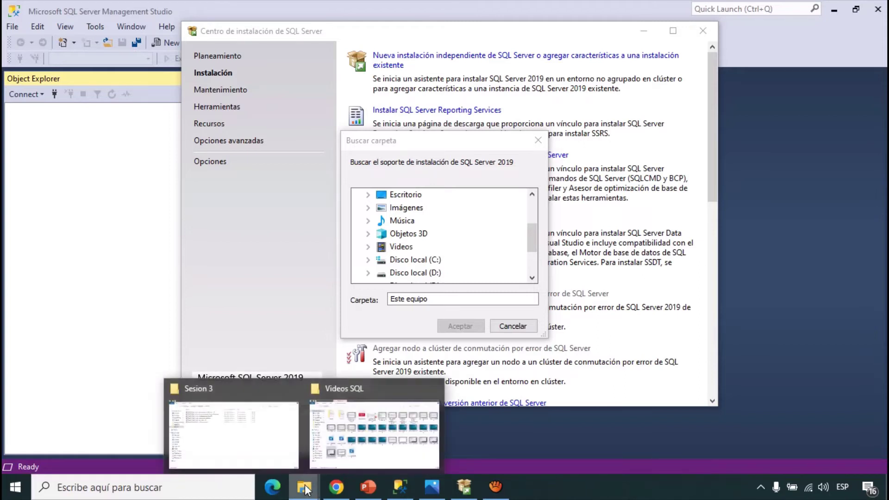
{"action": "left_click", "coordinate": [252, 415]}
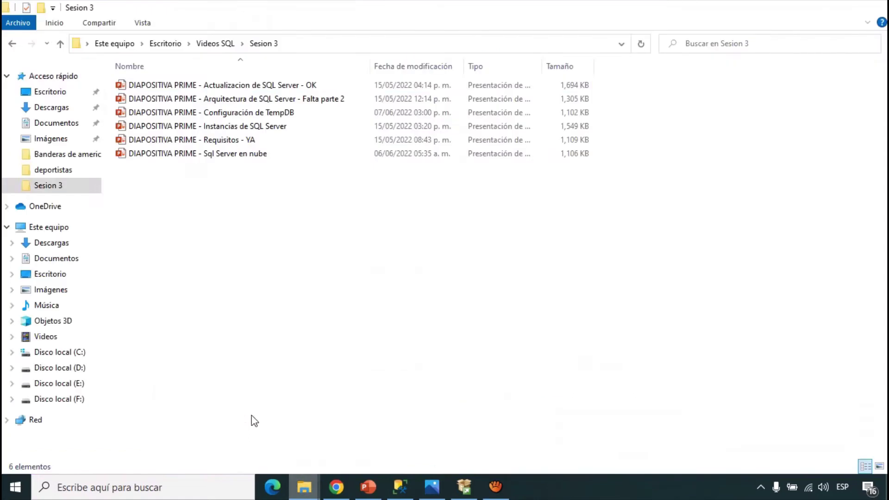
- Run the SQL2019-SSEI-Dev installer from the Descargas folder
{"action": "left_click", "coordinate": [56, 113]}
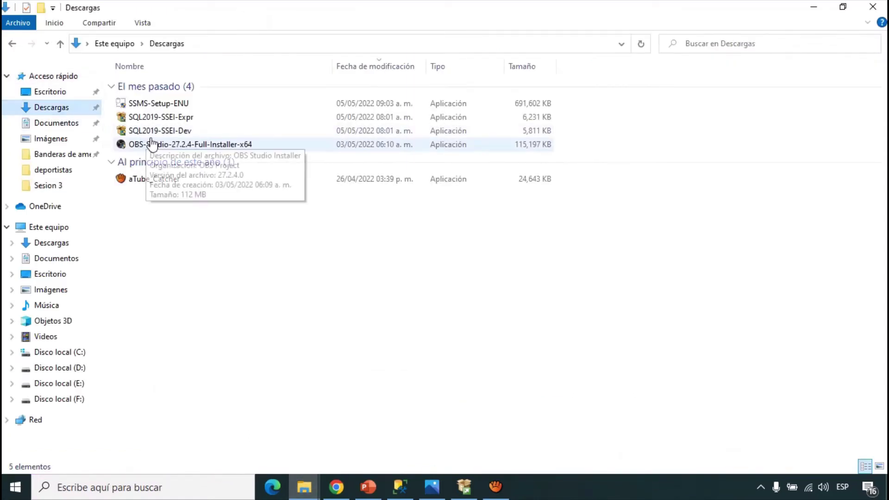
{"action": "left_click", "coordinate": [167, 133]}
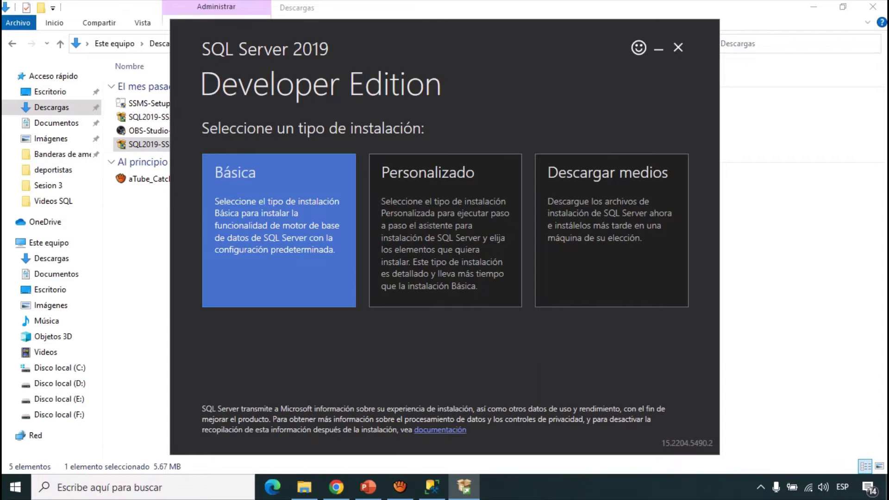
- Choose the Básica installation, continue in English, accept the license and install to the default path
{"action": "left_click", "coordinate": [279, 230]}
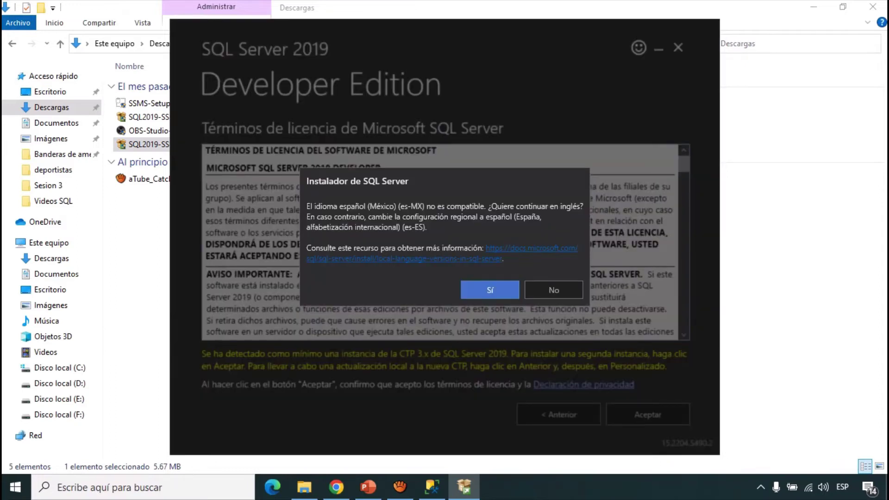
{"action": "key", "text": "Return"}
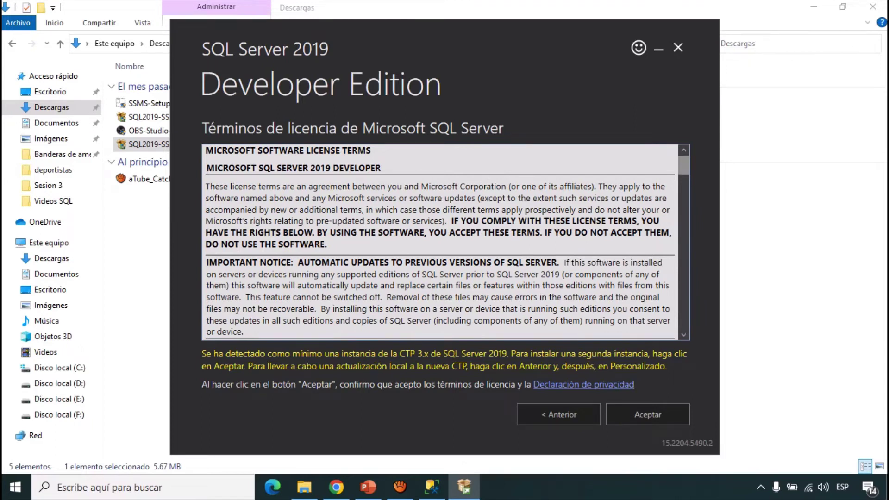
{"action": "key", "text": "Return"}
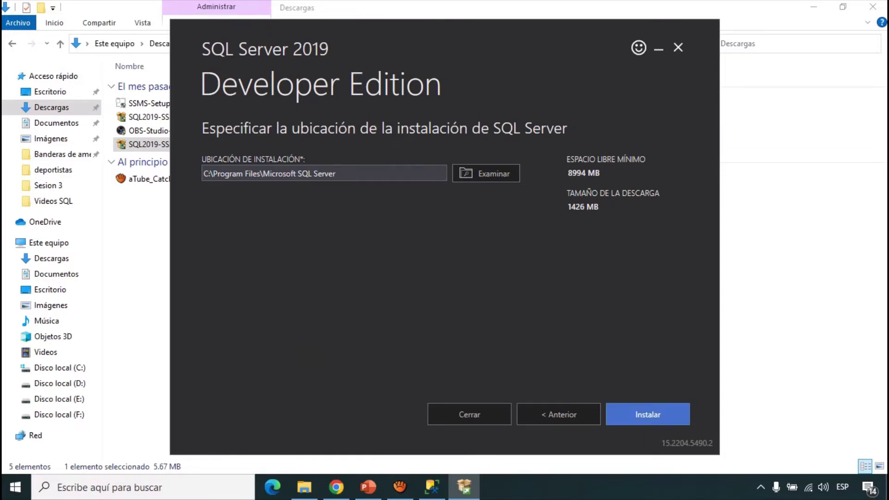
{"action": "key", "text": "Return"}
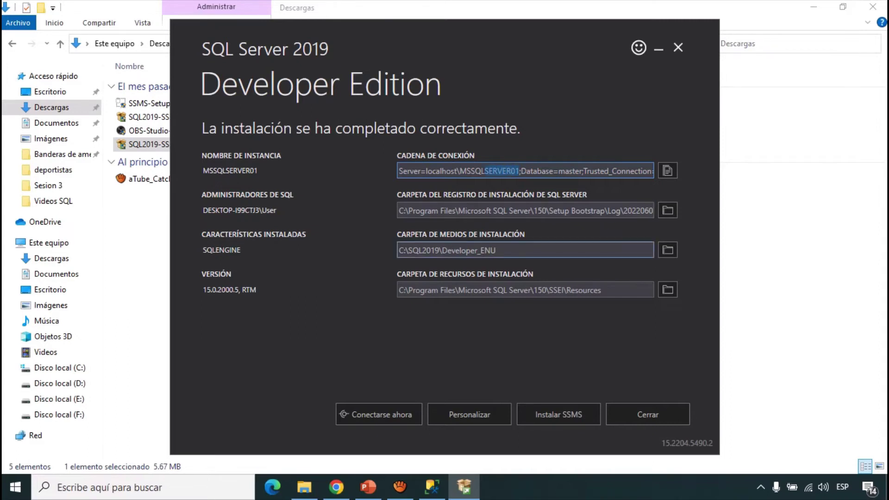
- Launch the customized SQL Server 2019 Setup wizard from the installer's completion page
{"action": "left_click", "coordinate": [508, 170]}
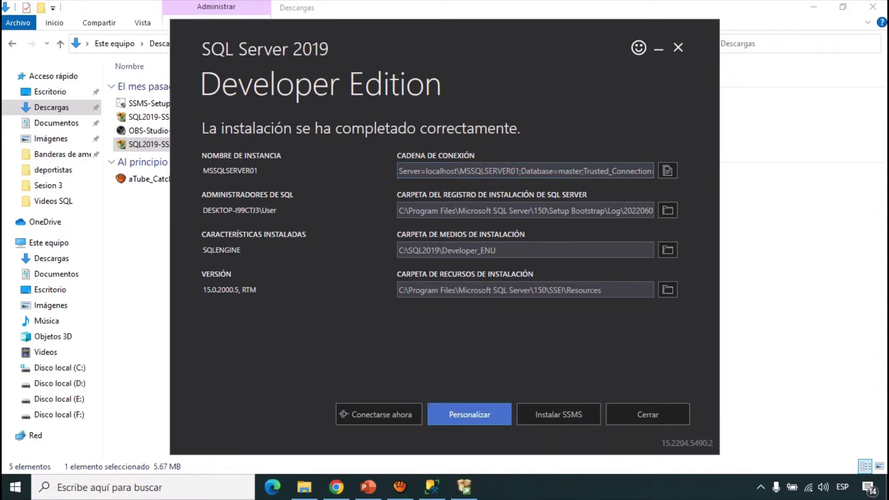
{"action": "left_click", "coordinate": [469, 414]}
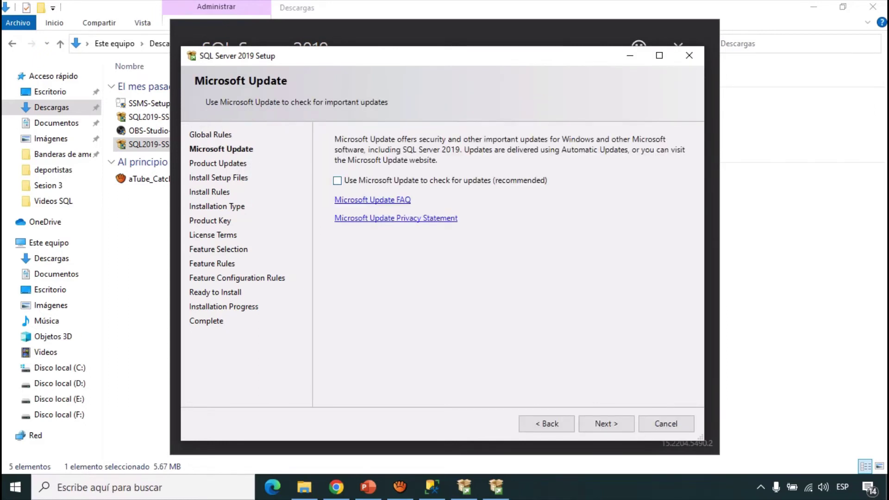
- Enable 'Use Microsoft Update to check for updates' and continue to the setup files step
{"action": "left_click", "coordinate": [338, 181]}
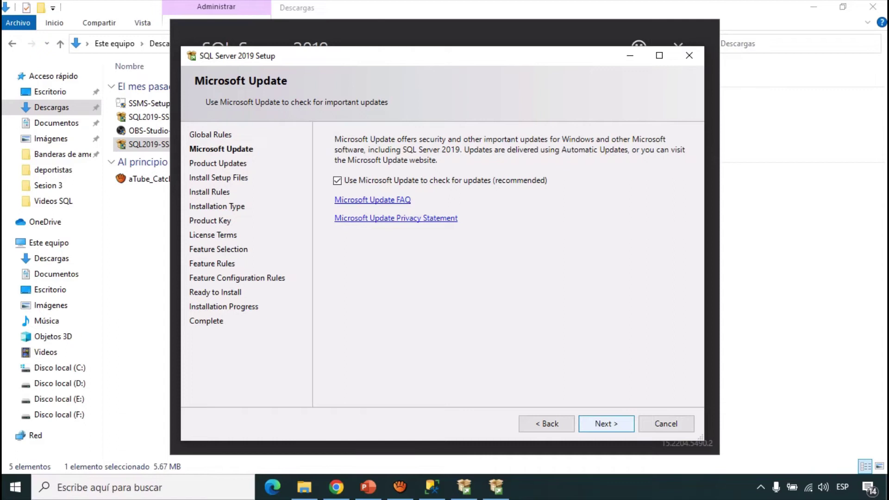
{"action": "left_click", "coordinate": [606, 423]}
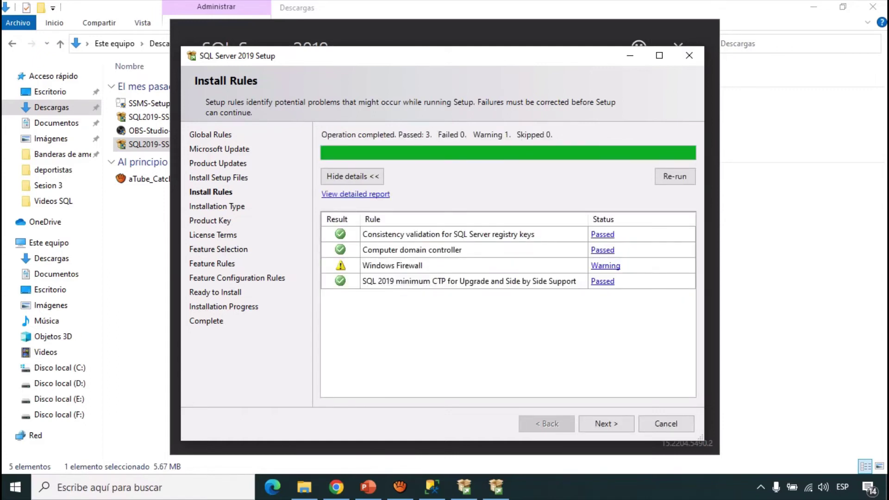
- Continue past the passed Install Rules and the new-installation choice to the Product Key page
{"action": "left_click", "coordinate": [606, 424]}
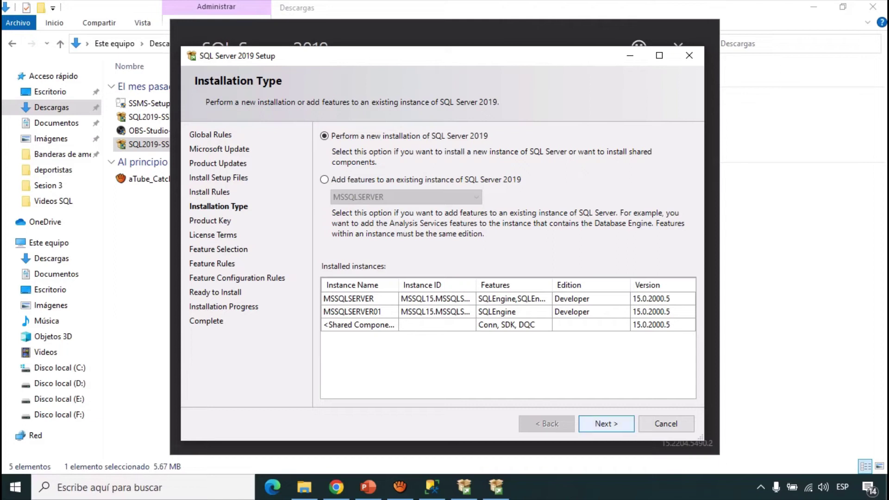
{"action": "left_click", "coordinate": [606, 423]}
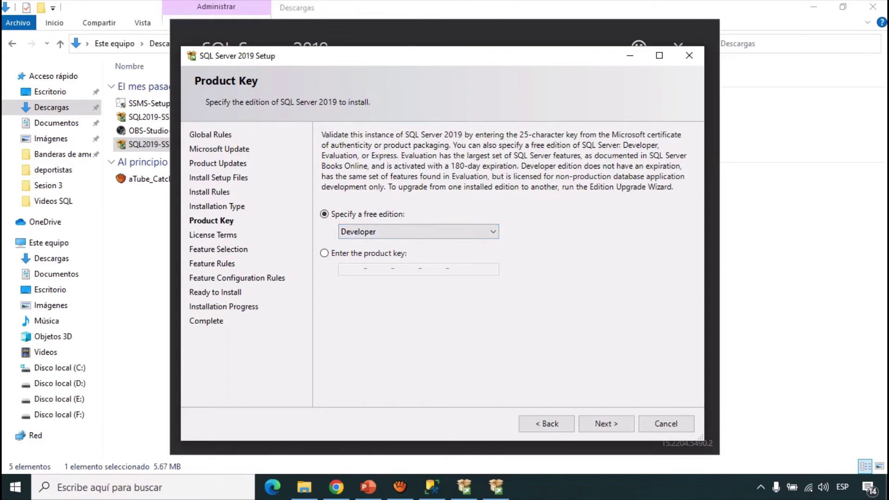
- Keep the free Developer edition and continue to the License Terms page
{"action": "left_click", "coordinate": [606, 424]}
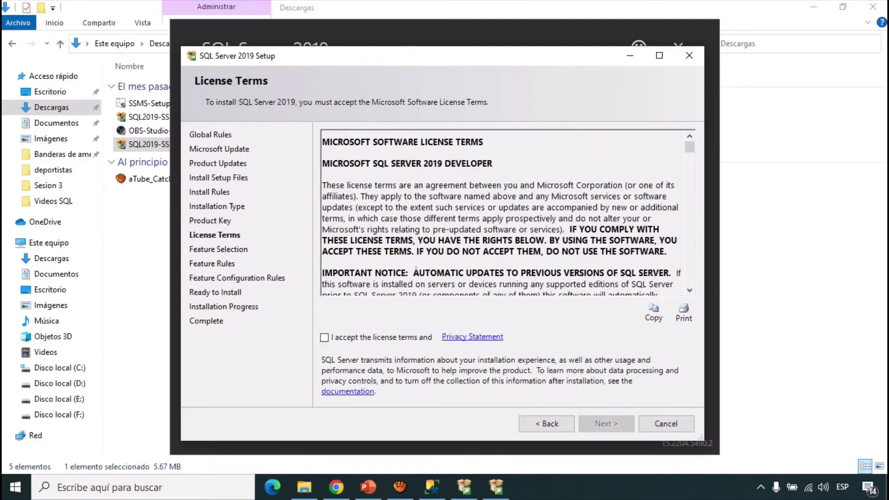
- Accept the license terms, continue to Feature Selection, and check Database Engine Services
{"action": "left_click", "coordinate": [325, 337]}
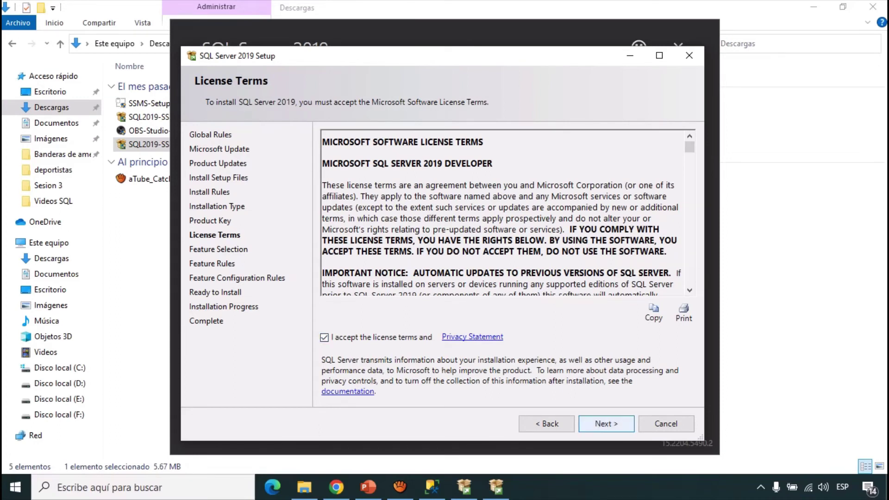
{"action": "left_click", "coordinate": [606, 424]}
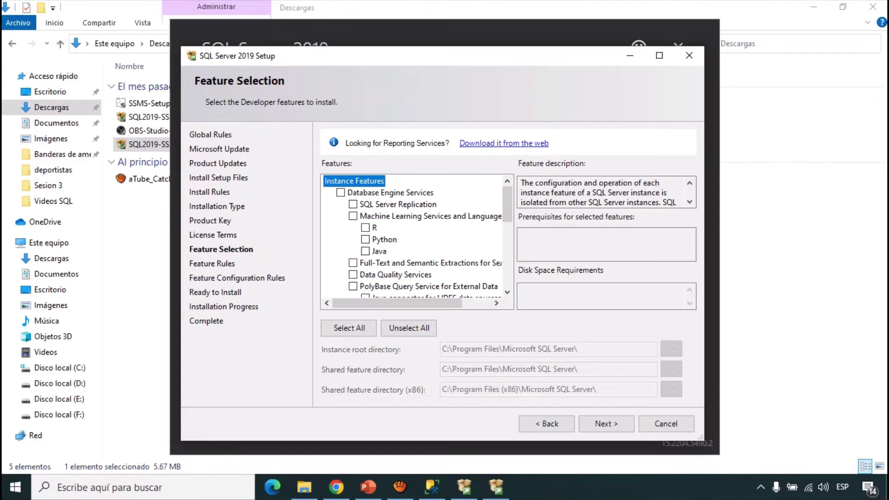
{"action": "left_click", "coordinate": [340, 193]}
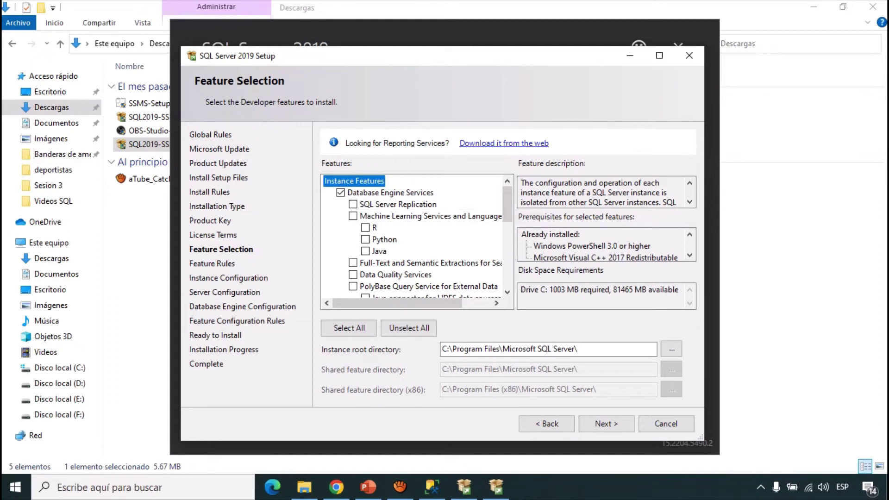
- Confirm the Database Engine Services selection and proceed to the Instance Configuration page
{"action": "key", "text": "Return"}
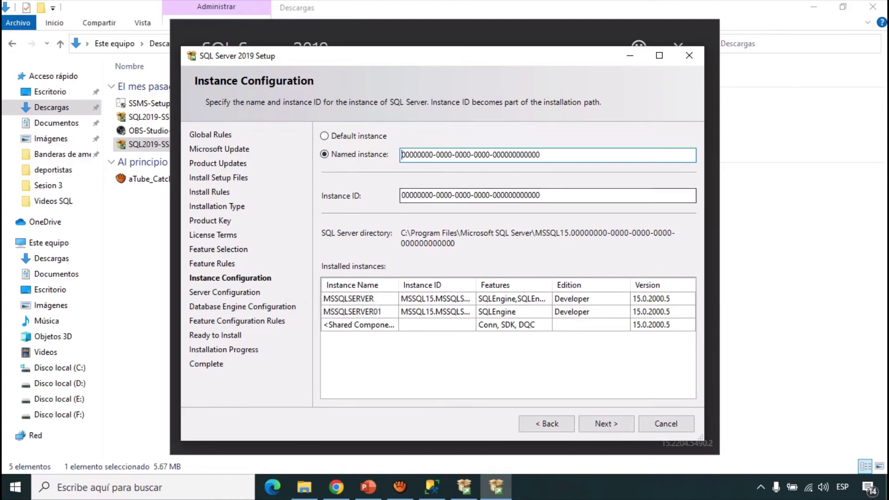
- Enter MSSQLAdventure as both the named instance and Instance ID, then continue to Server Configuration
{"action": "key", "text": "ctrl+a"}
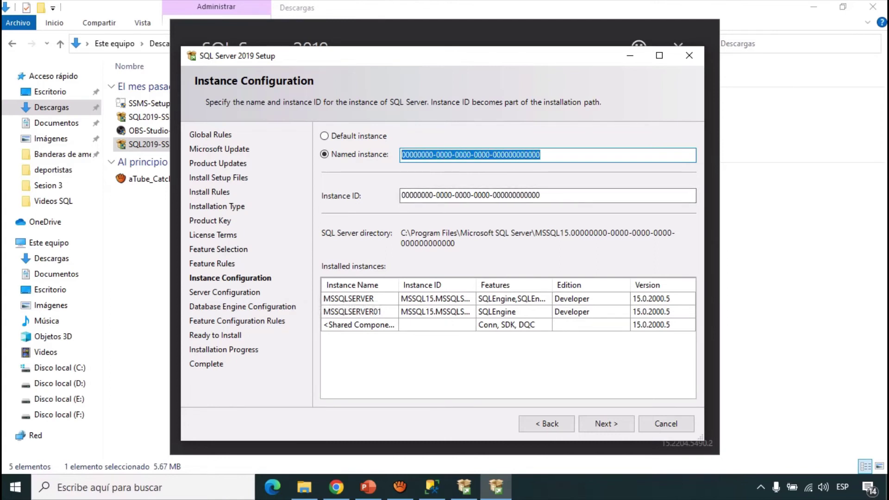
{"action": "type", "text": "MS"}
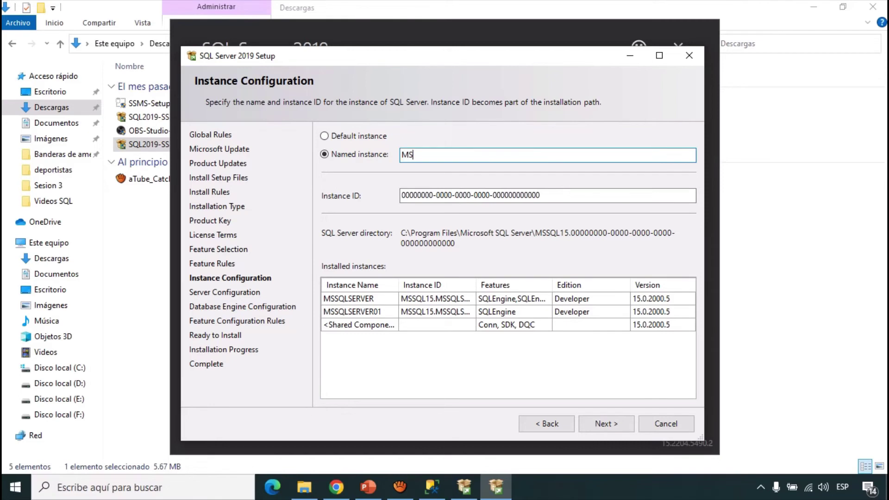
{"action": "type", "text": "SQLAdventure"}
{"action": "key", "text": "ctrl+a"}
{"action": "key", "text": "ctrl+c"}
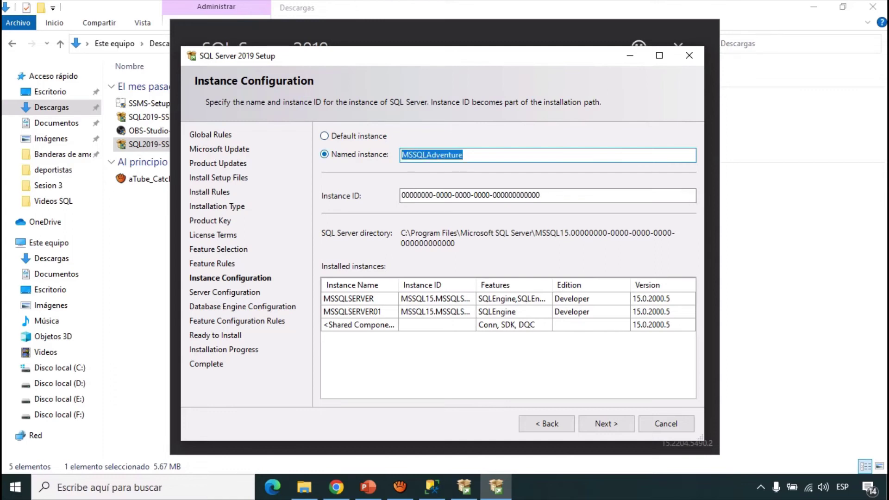
{"action": "left_click_drag", "start_coordinate": [477, 195], "coordinate": [402, 195]}
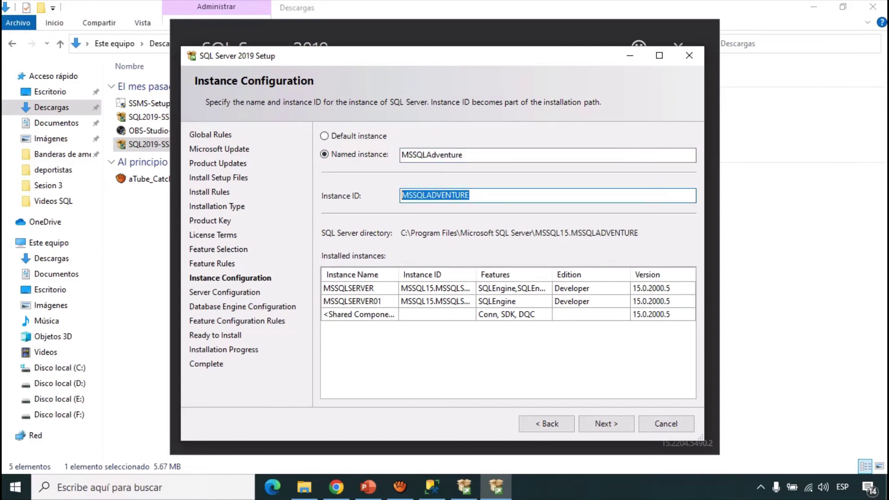
{"action": "key", "text": "ctrl+v"}
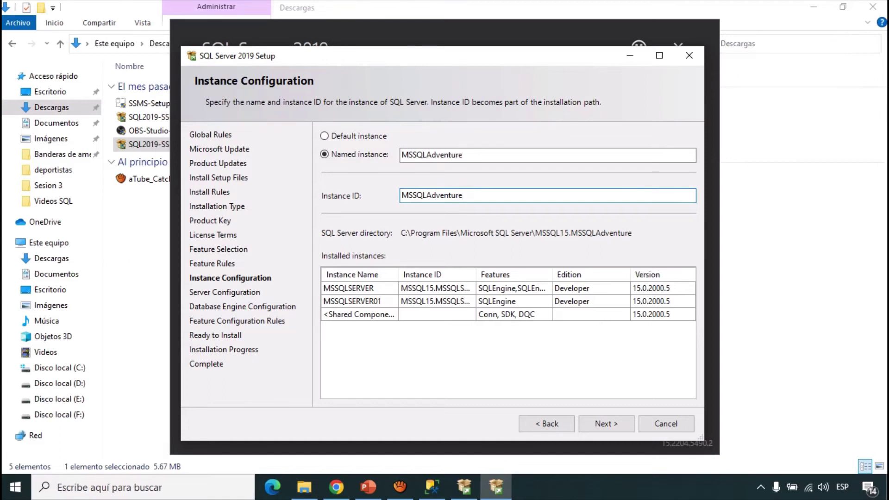
{"action": "left_click", "coordinate": [606, 424]}
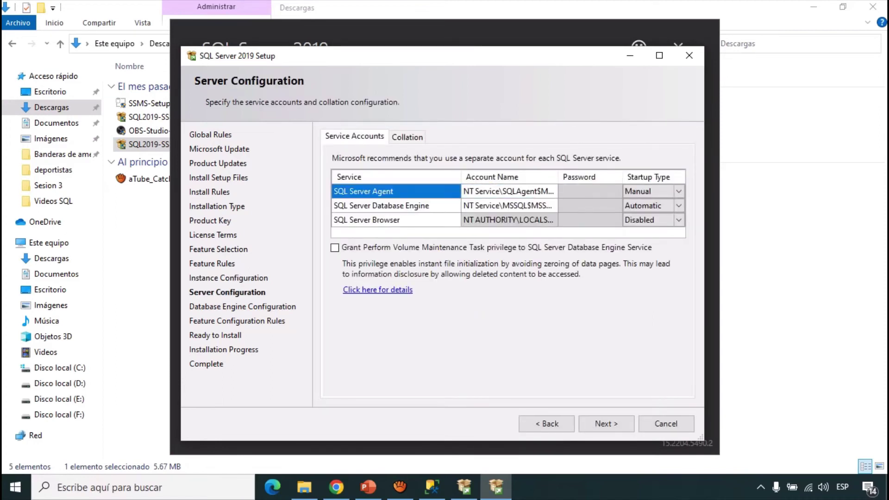
- Review the Agent, Database Engine and Browser service accounts, keeping the defaults, and continue
{"action": "left_click", "coordinate": [508, 191]}
{"action": "left_click", "coordinate": [525, 191]}
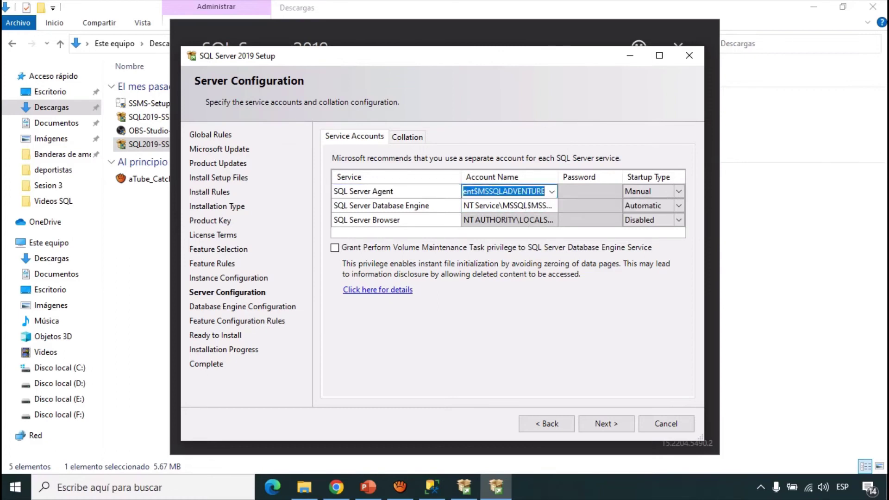
{"action": "left_click", "coordinate": [503, 191]}
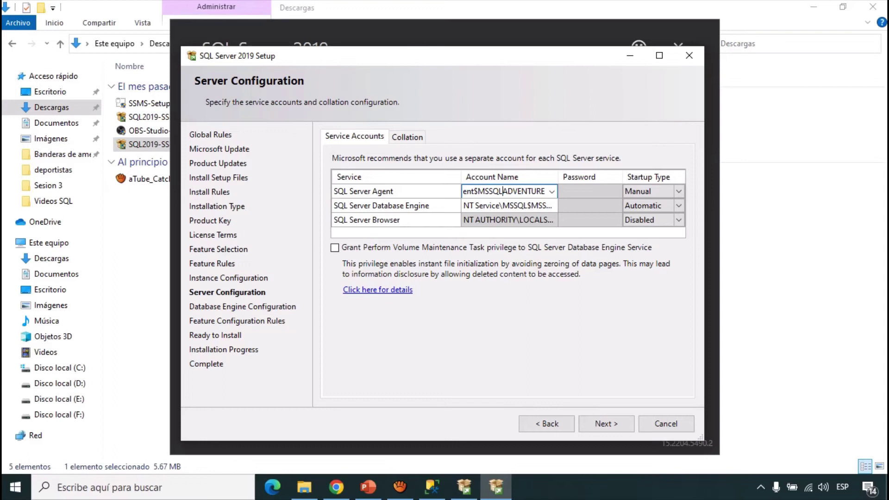
{"action": "left_click", "coordinate": [508, 205]}
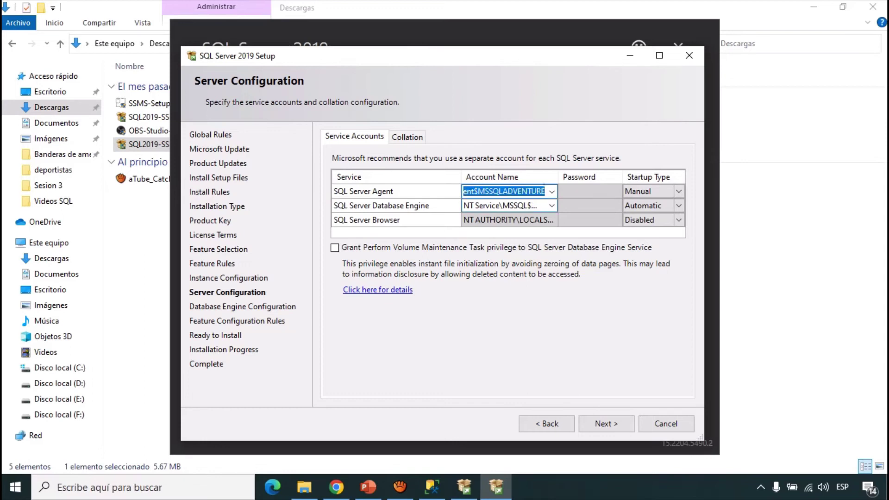
{"action": "left_click", "coordinate": [510, 220]}
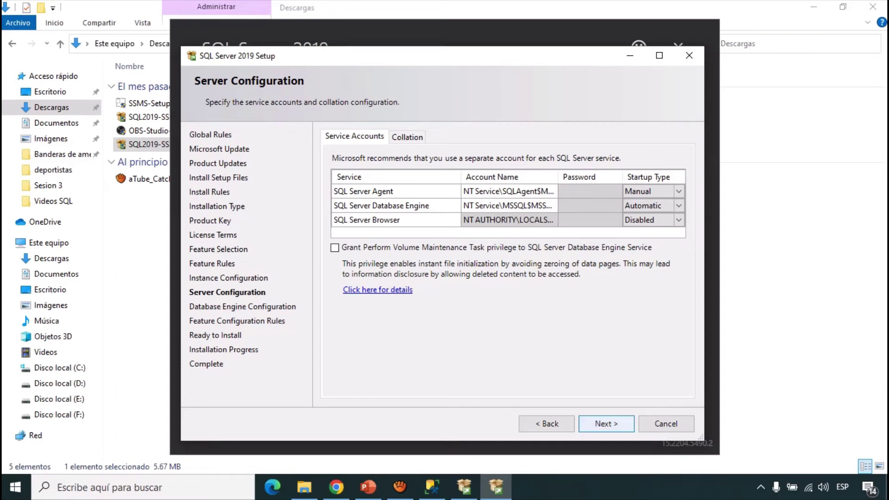
{"action": "left_click", "coordinate": [606, 424]}
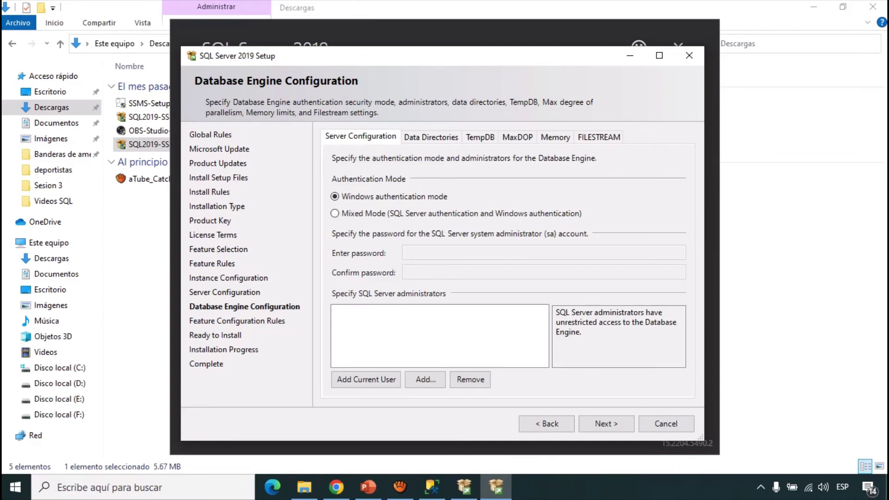
- Select Mixed Mode authentication and place the cursor in the sa password box
{"action": "left_click", "coordinate": [334, 213]}
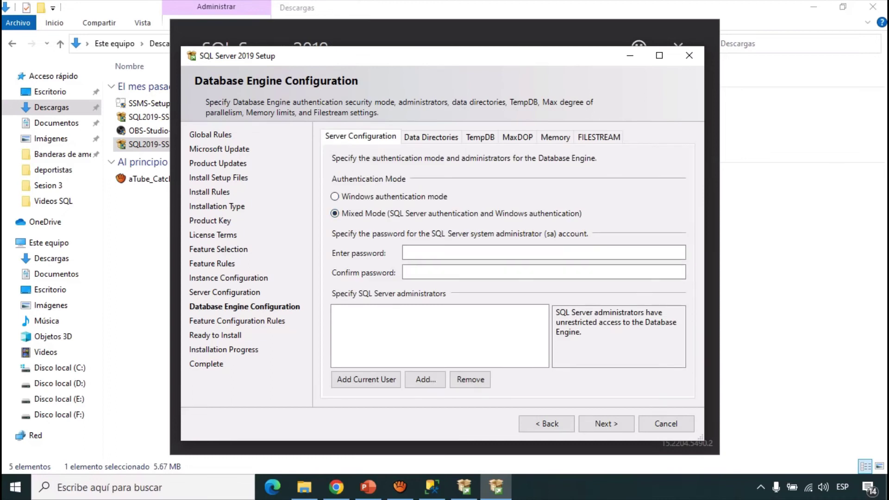
{"action": "left_click", "coordinate": [417, 252]}
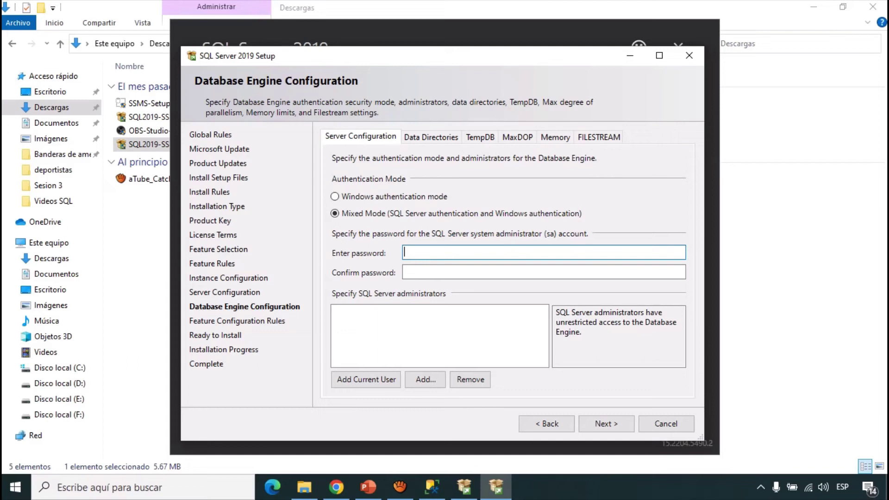
{"action": "type", "text": "12345"}
- Enter and confirm the sa password, add the current Windows user as administrator, and proceed
{"action": "key", "text": "BackSpace"}
{"action": "key", "text": "BackSpace"}
{"action": "key", "text": "BackSpace"}
{"action": "key", "text": "BackSpace"}
{"action": "key", "text": "BackSpace"}
{"action": "type", "text": "123456789"}
{"action": "key", "text": "BackSpace"}
{"action": "key", "text": "BackSpace"}
{"action": "key", "text": "BackSpace"}
{"action": "key", "text": "BackSpace"}
{"action": "key", "text": "BackSpace"}
{"action": "key", "text": "BackSpace"}
{"action": "key", "text": "BackSpace"}
{"action": "key", "text": "BackSpace"}
{"action": "key", "text": "BackSpace"}
{"action": "type", "text": "12"}
{"action": "type", "text": "•••••"}
{"action": "type", "text": "•"}
{"action": "key", "text": "Tab"}
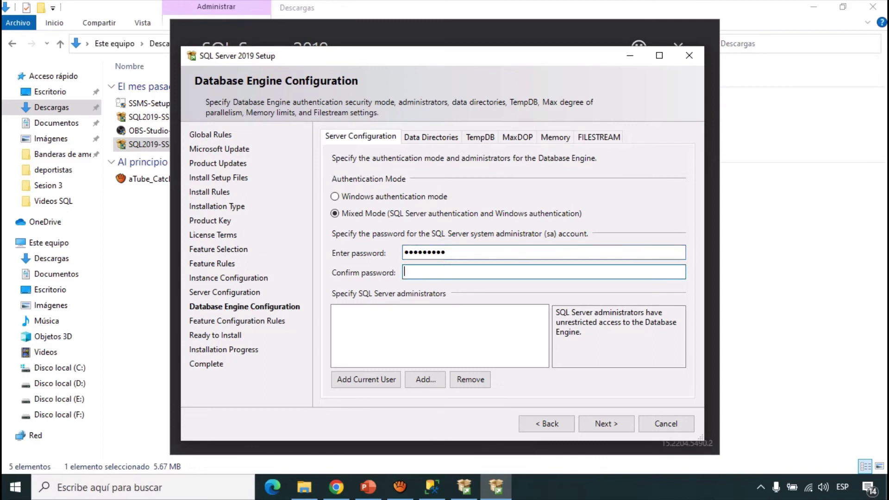
{"action": "type", "text": "•••••••••"}
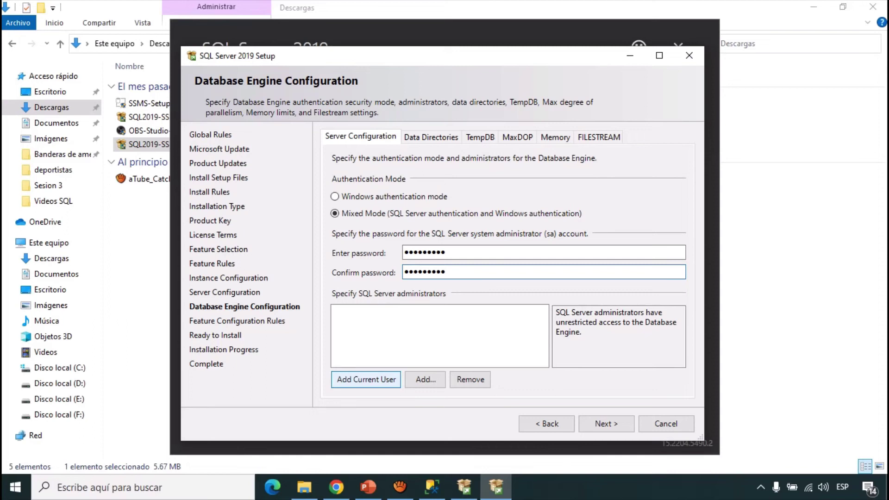
{"action": "left_click", "coordinate": [366, 380]}
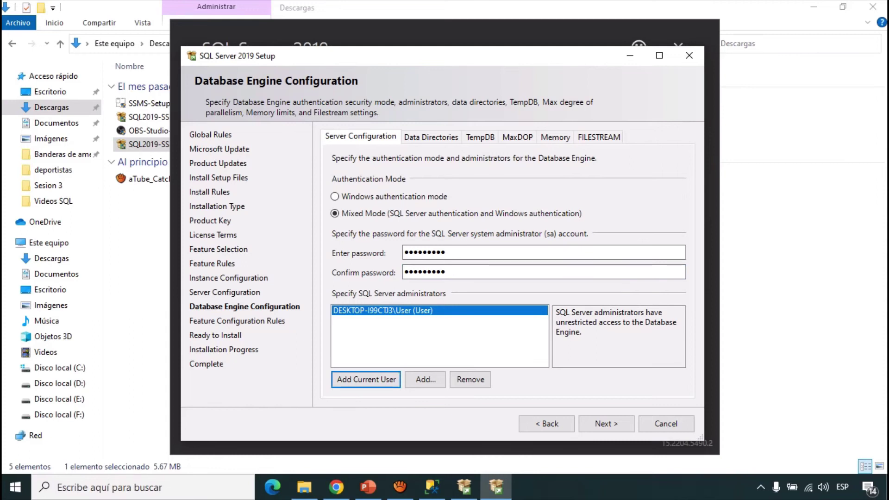
{"action": "key", "text": "Return"}
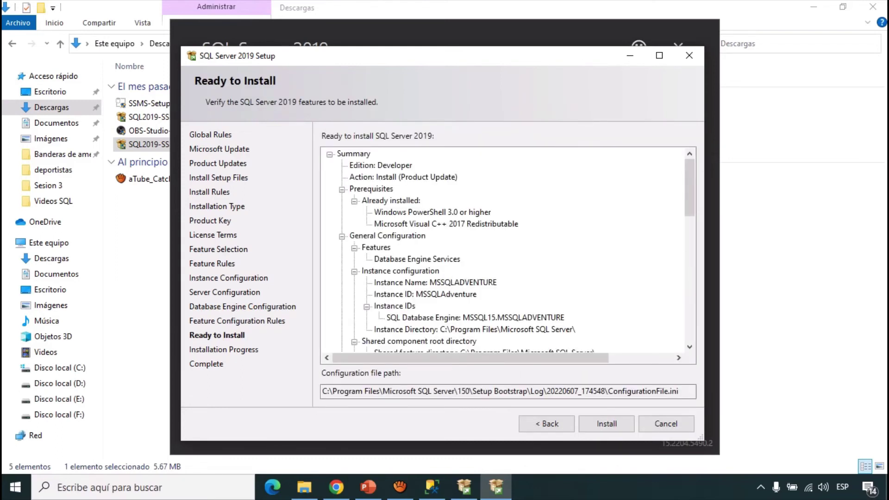
- Review the Ready to Install summary and start installing the MSSQLADVENTURE instance
{"action": "mouse_move", "coordinate": [689, 187]}
{"action": "left_mouse_down"}
{"action": "mouse_move", "coordinate": [690, 312]}
{"action": "mouse_move", "coordinate": [689, 204]}
{"action": "left_mouse_up"}
{"action": "left_click", "coordinate": [606, 424]}
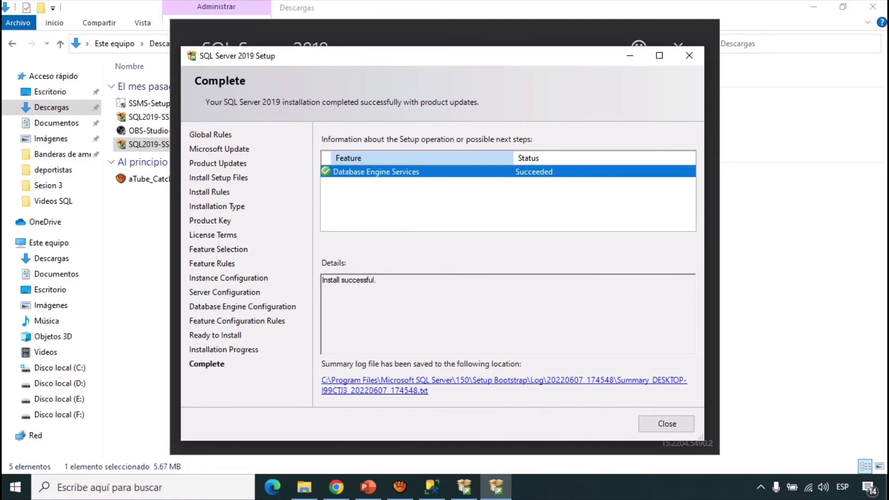
- Close the finished setup wizard and exit the SQL Server 2019 Installer, confirming with Sí
{"action": "key", "text": "Return"}
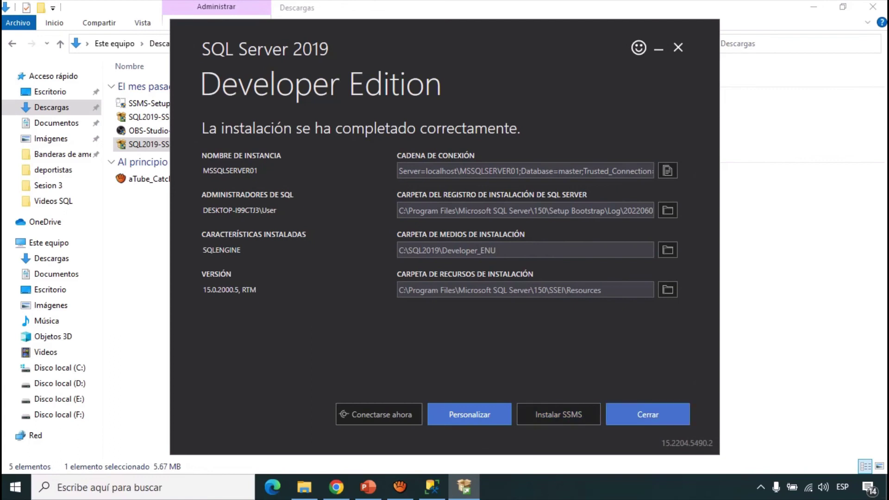
{"action": "left_click", "coordinate": [647, 414]}
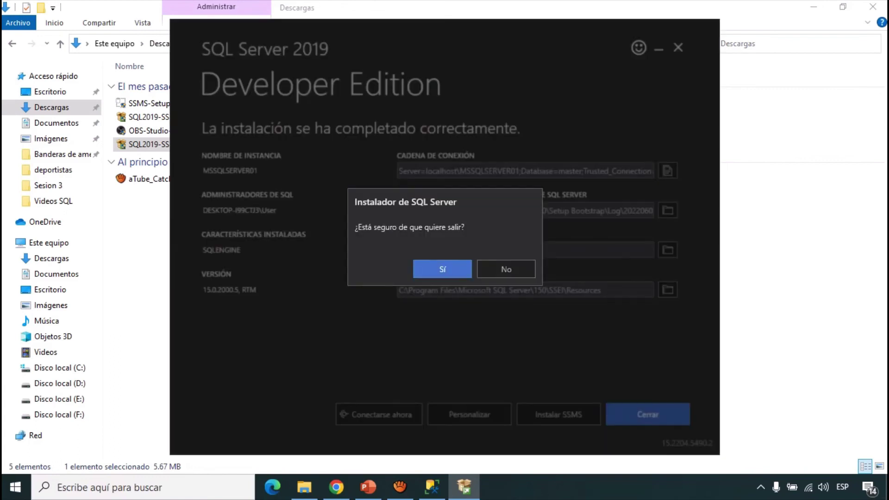
{"action": "left_click", "coordinate": [442, 273]}
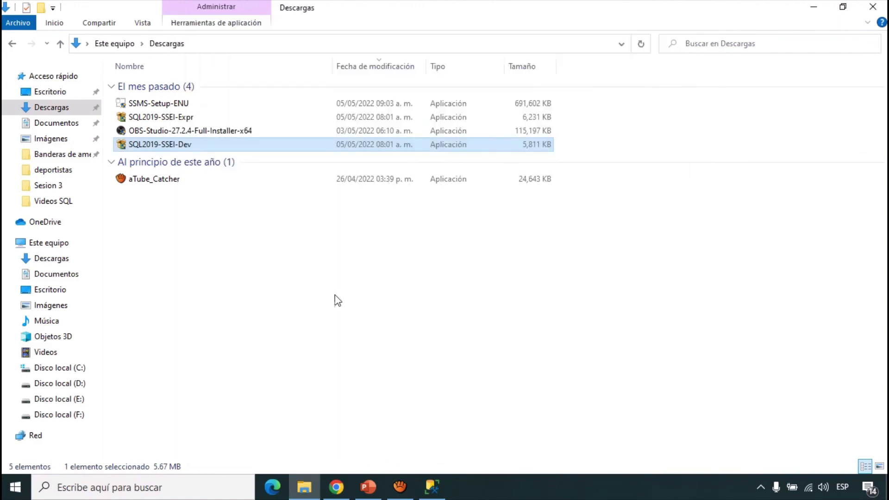
- Bring Management Studio forward and open a Database Engine connection to DESKTOP-I99CTJ3
{"action": "left_click", "coordinate": [434, 490]}
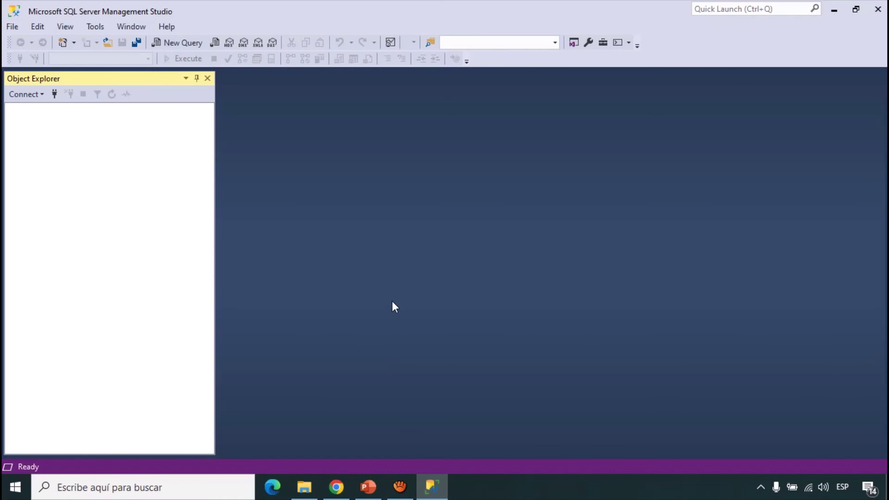
{"action": "left_click", "coordinate": [27, 95]}
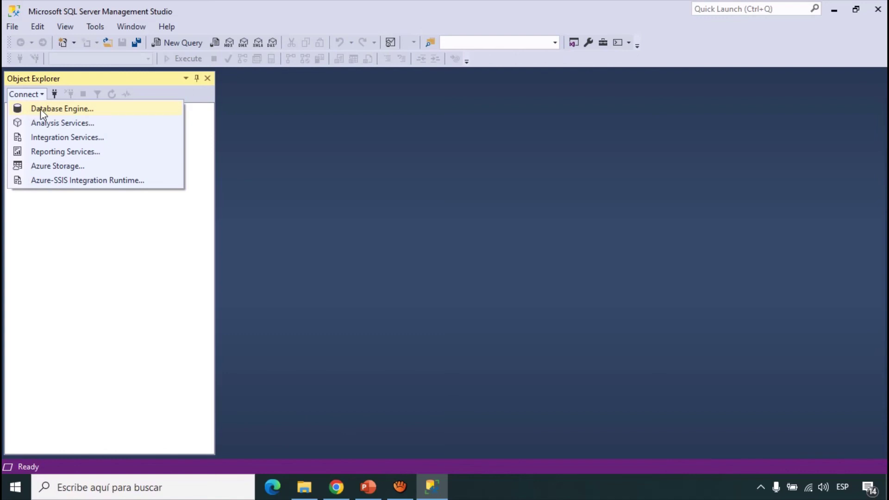
{"action": "left_click", "coordinate": [32, 109]}
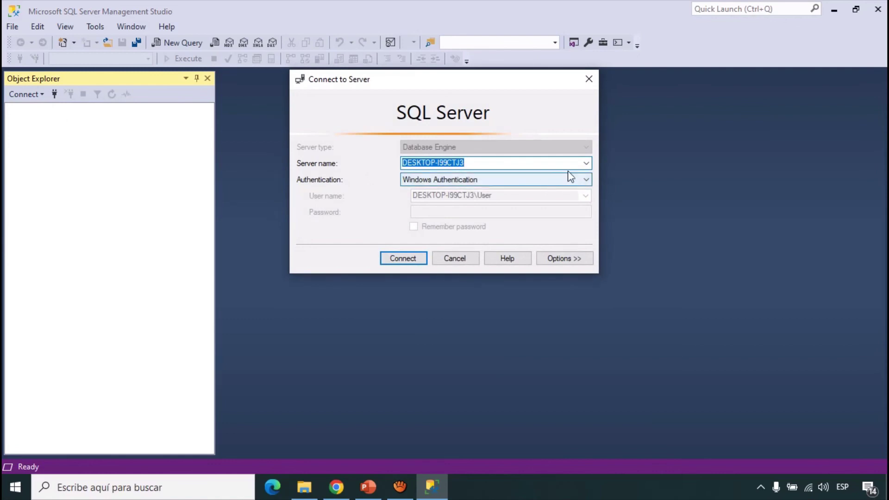
{"action": "left_click", "coordinate": [586, 163]}
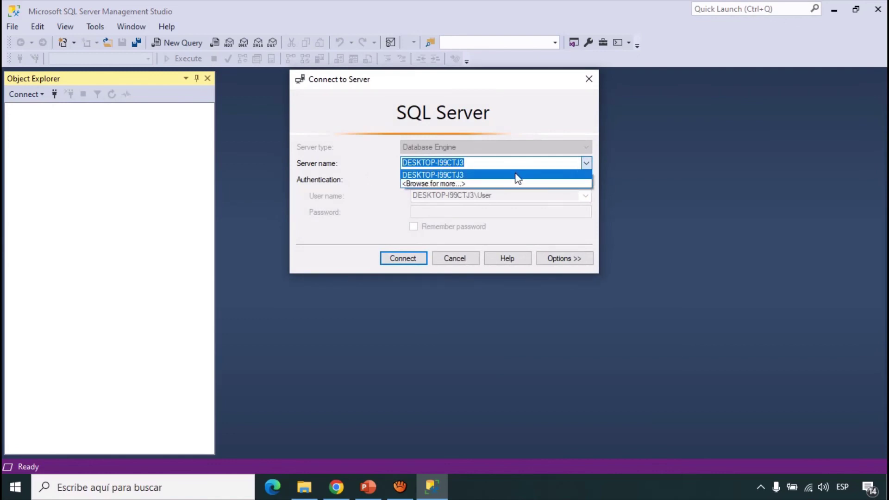
{"action": "left_click", "coordinate": [470, 136]}
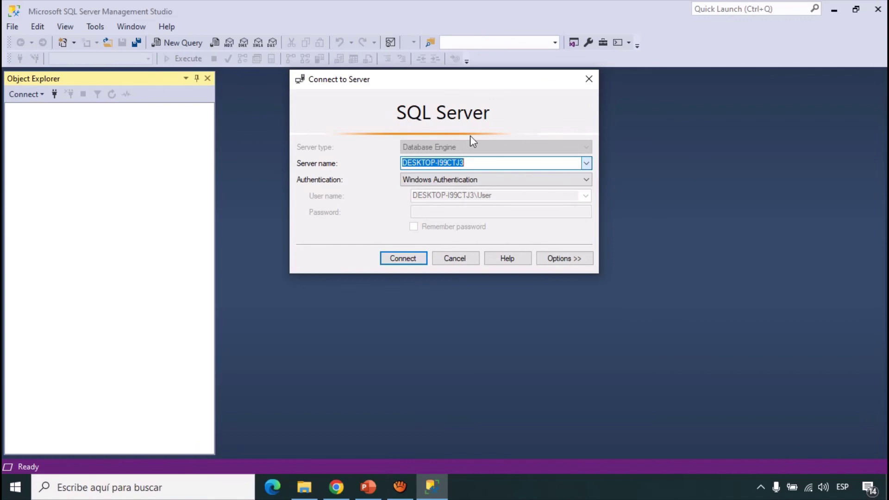
- Try SQL Server and Windows Authentication and the advanced options, then cancel without connecting
{"action": "left_click", "coordinate": [413, 181]}
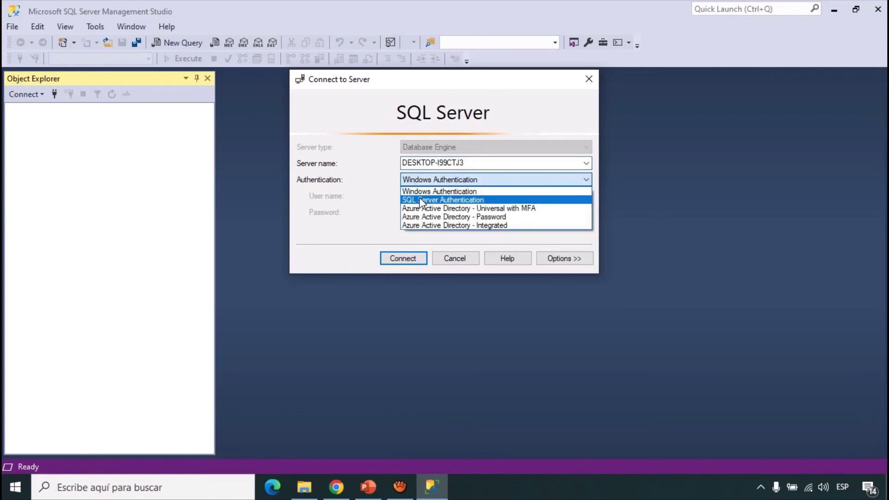
{"action": "left_click", "coordinate": [421, 200]}
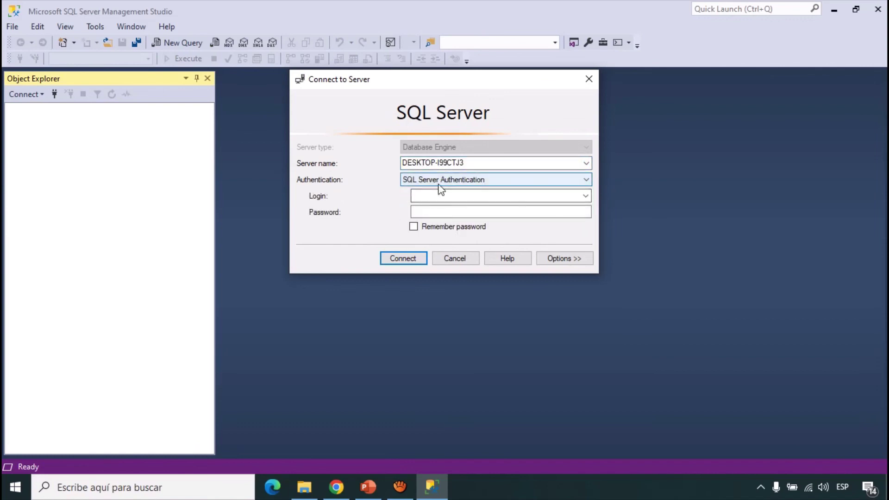
{"action": "left_click", "coordinate": [436, 183]}
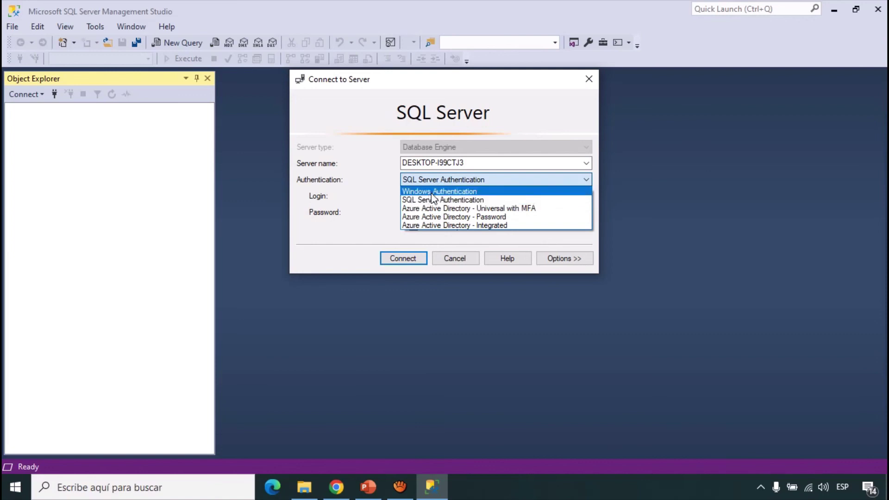
{"action": "left_click", "coordinate": [432, 193]}
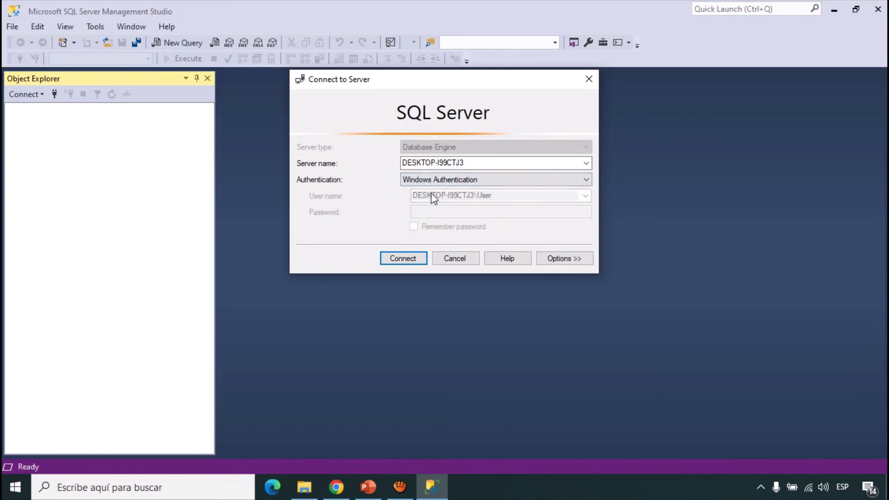
{"action": "left_click", "coordinate": [565, 261]}
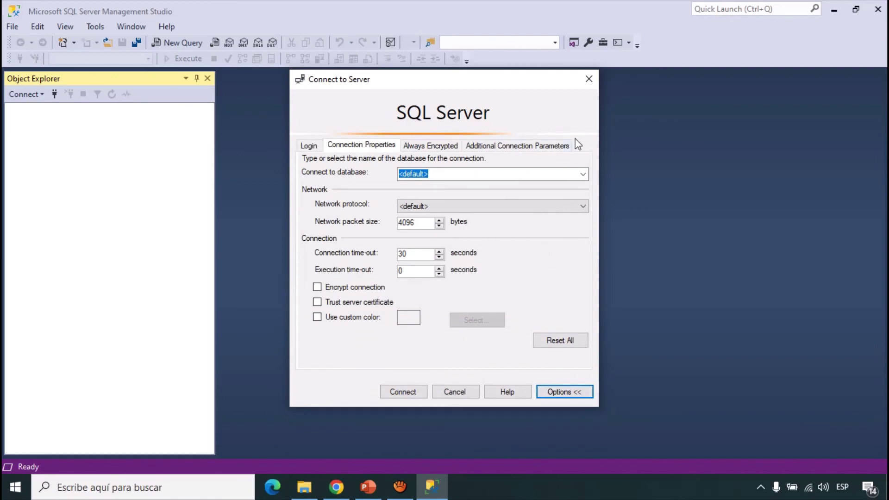
{"action": "left_click", "coordinate": [308, 145]}
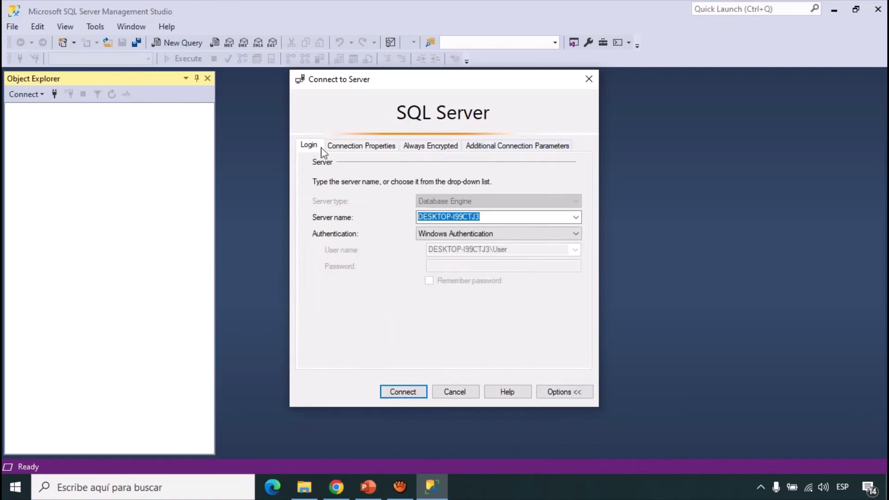
{"action": "left_click", "coordinate": [454, 392]}
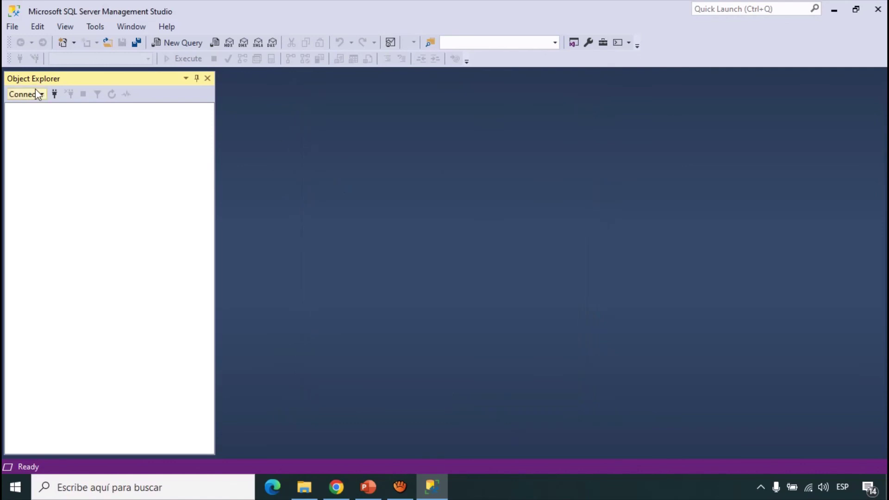
- Choose DESKTOP-I99CTJ3\MSSQLADVENTURE as the Database Engine server through Browse for more
{"action": "left_click", "coordinate": [38, 94]}
{"action": "left_click", "coordinate": [42, 107]}
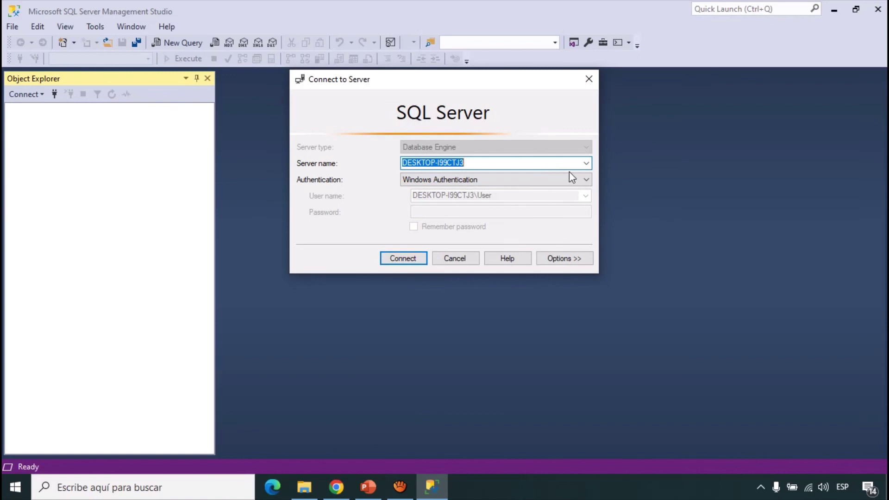
{"action": "left_click", "coordinate": [586, 165]}
{"action": "left_click", "coordinate": [586, 166]}
{"action": "left_click", "coordinate": [586, 165]}
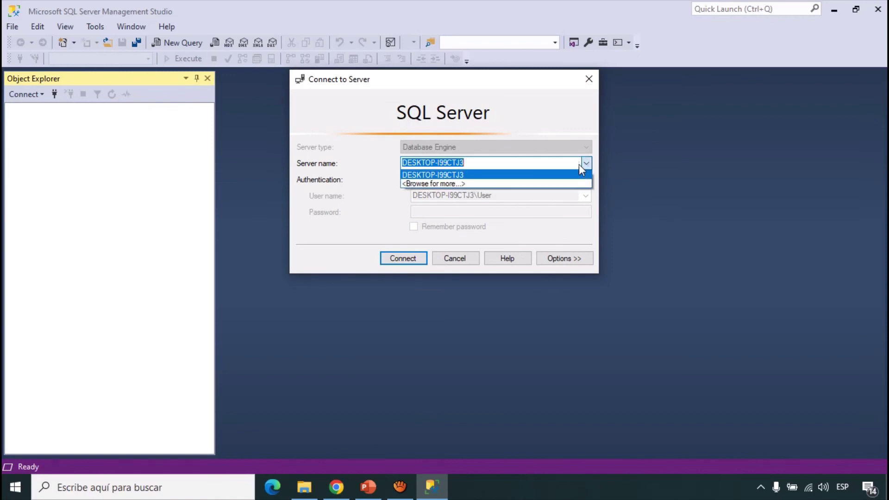
{"action": "left_click", "coordinate": [461, 183]}
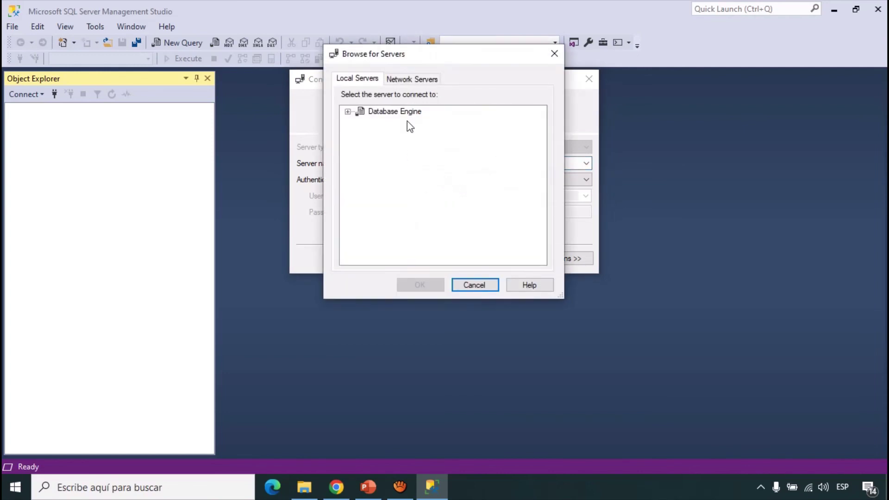
{"action": "left_click", "coordinate": [348, 112]}
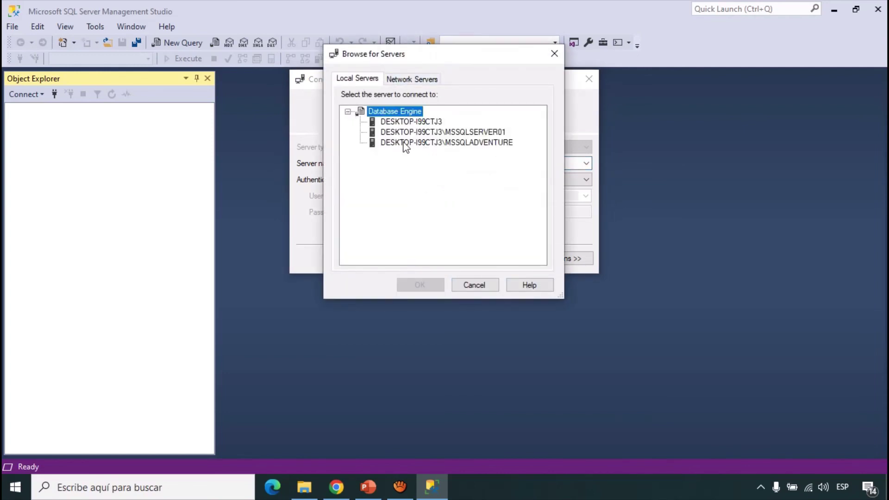
{"action": "left_click", "coordinate": [404, 143]}
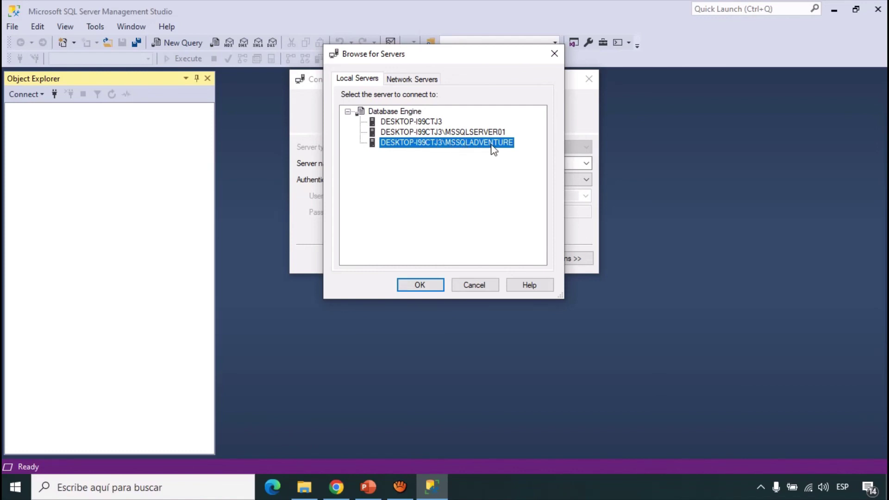
{"action": "left_click", "coordinate": [419, 285]}
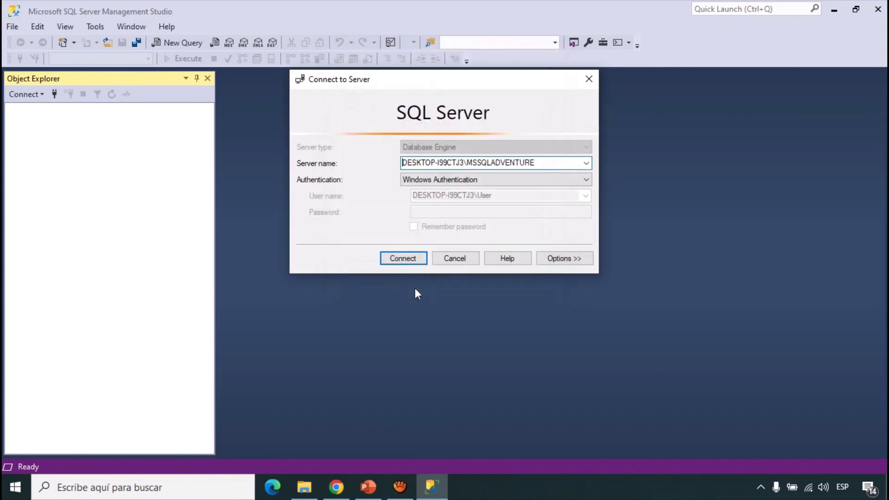
- Log in to MSSQLADVENTURE as sa using SQL Server Authentication and the sa password
{"action": "left_click", "coordinate": [498, 181]}
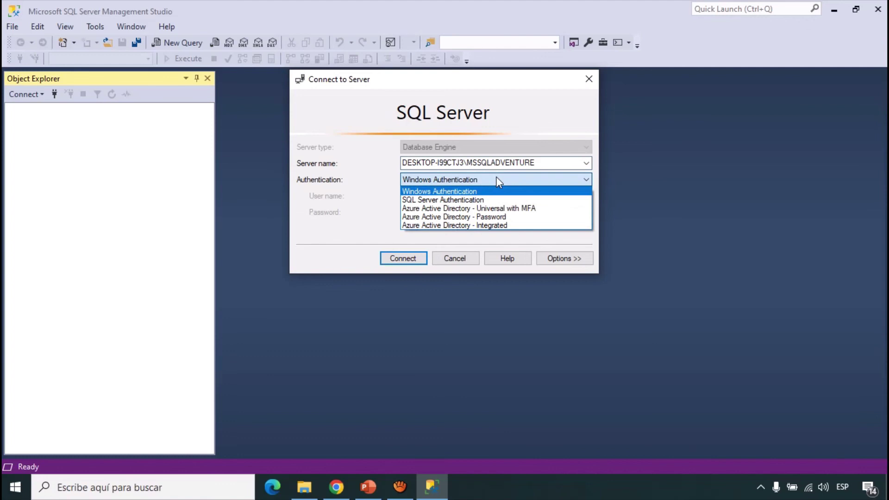
{"action": "left_click", "coordinate": [454, 201]}
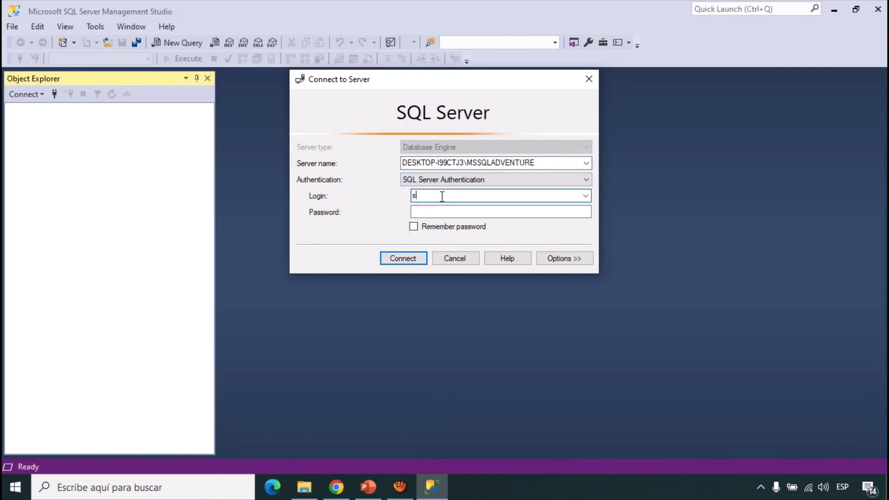
{"action": "left_click", "coordinate": [431, 211]}
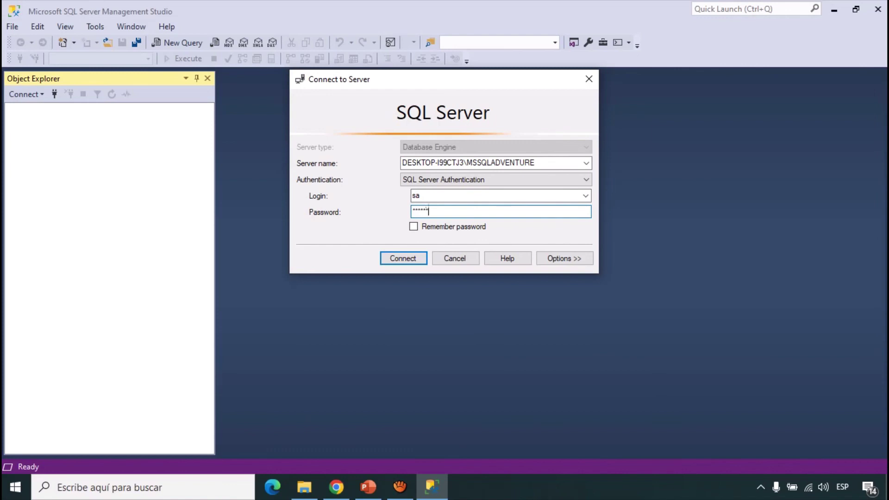
{"action": "key", "text": "Return"}
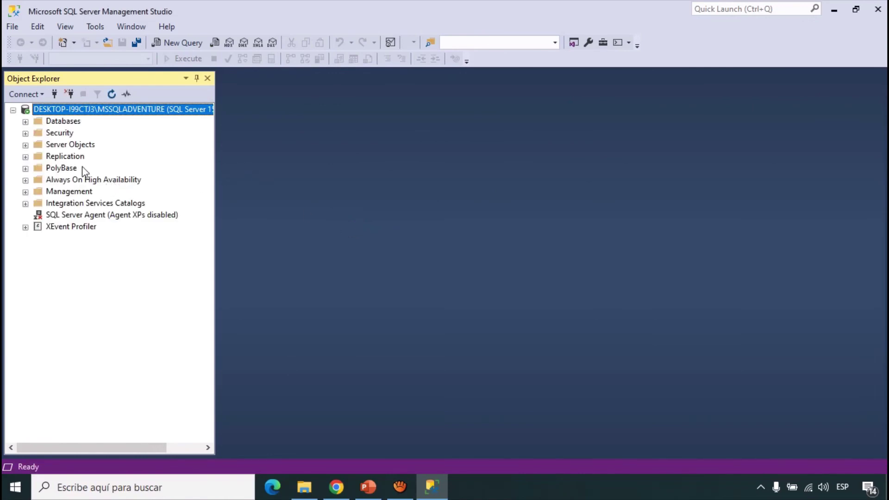
- Expand MSSQLADVENTURE's Databases folder and widen the Object Explorer pane
{"action": "left_click", "coordinate": [26, 121]}
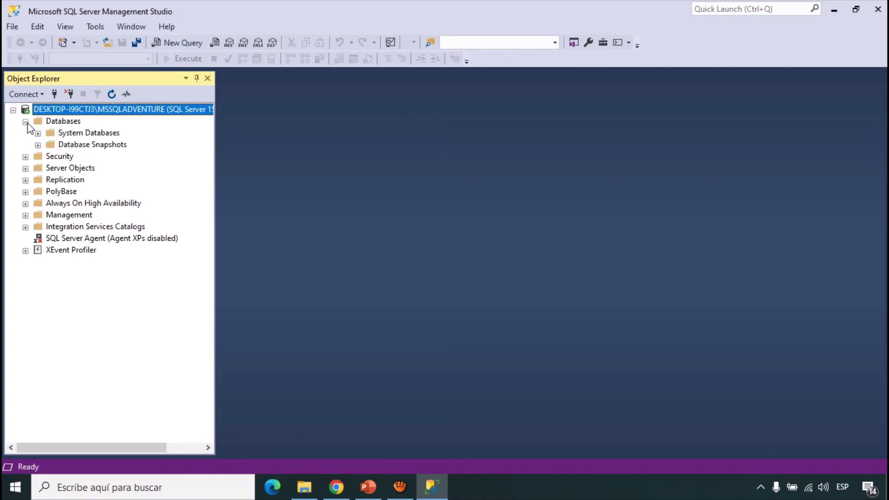
{"action": "left_click", "coordinate": [63, 121]}
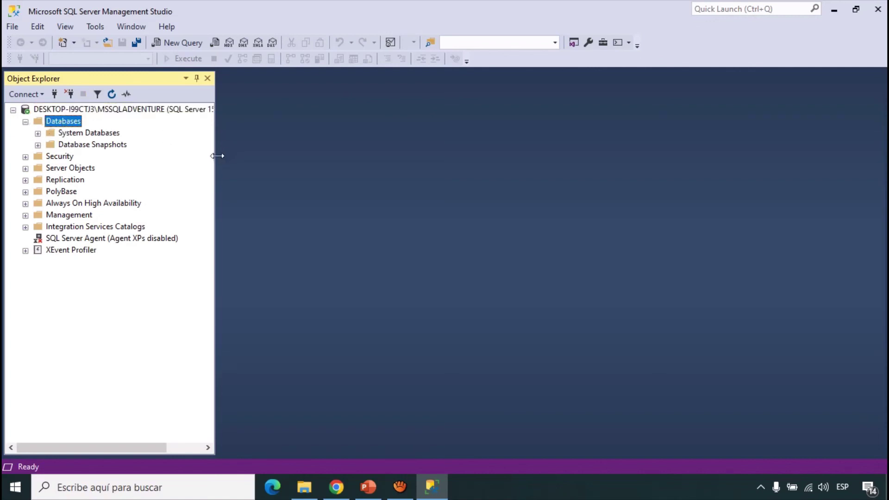
{"action": "left_click_drag", "start_coordinate": [216, 156], "coordinate": [318, 183]}
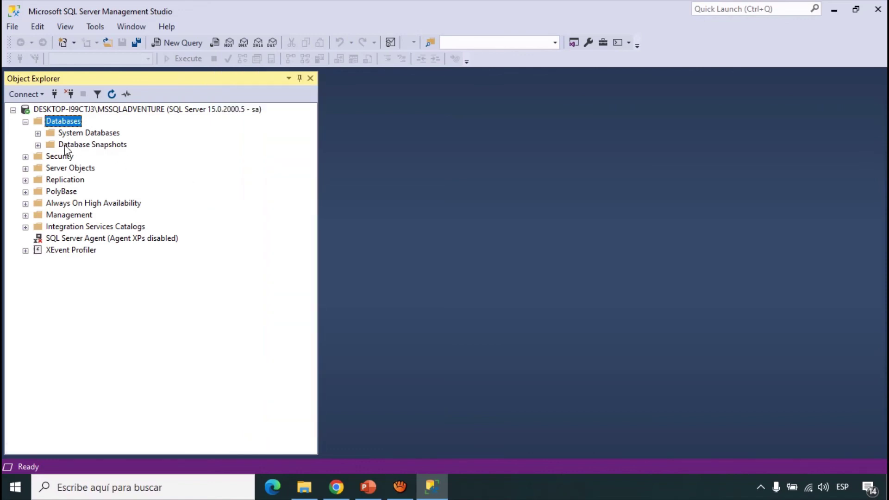
{"action": "left_click", "coordinate": [25, 95]}
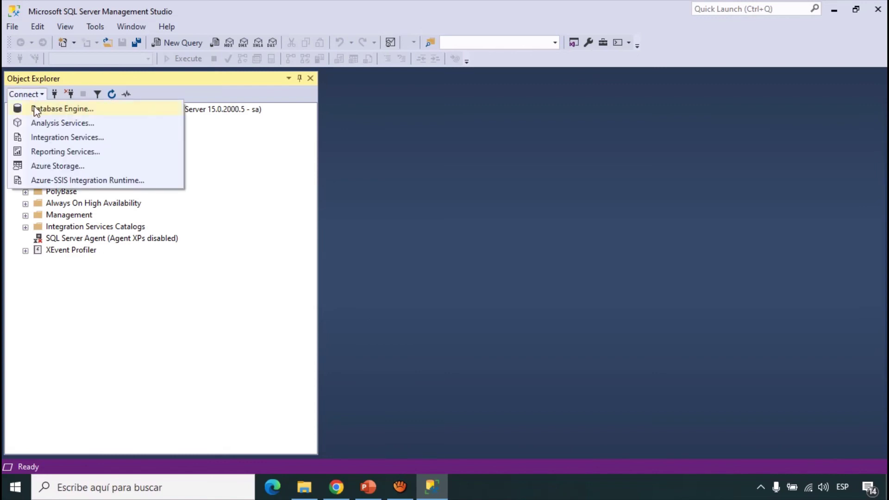
- Connect to DESKTOP-I99CTJ3 with Windows Authentication and expand its Databases, showing AdventureWorks2019 and Ventas
{"action": "left_click", "coordinate": [36, 110]}
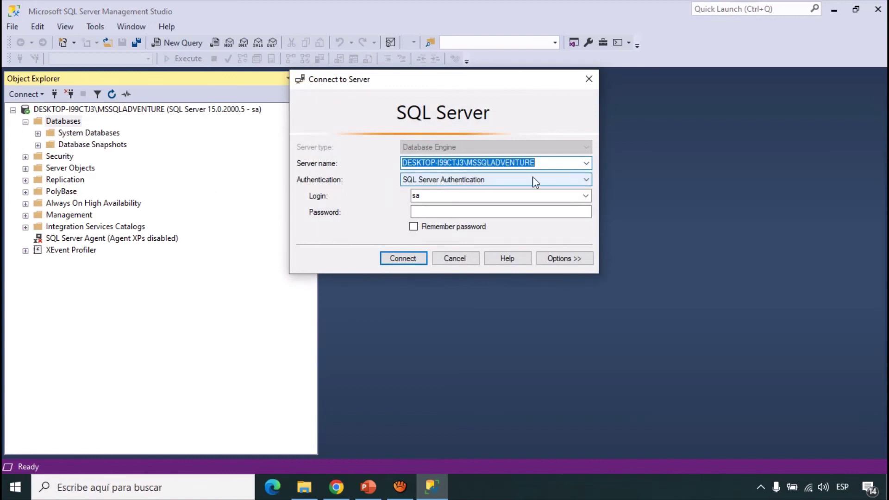
{"action": "left_click", "coordinate": [586, 163]}
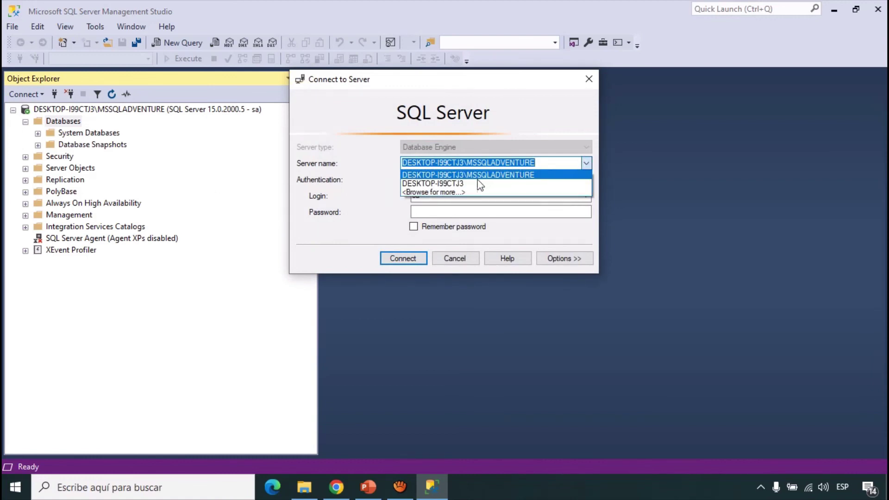
{"action": "left_click", "coordinate": [435, 184]}
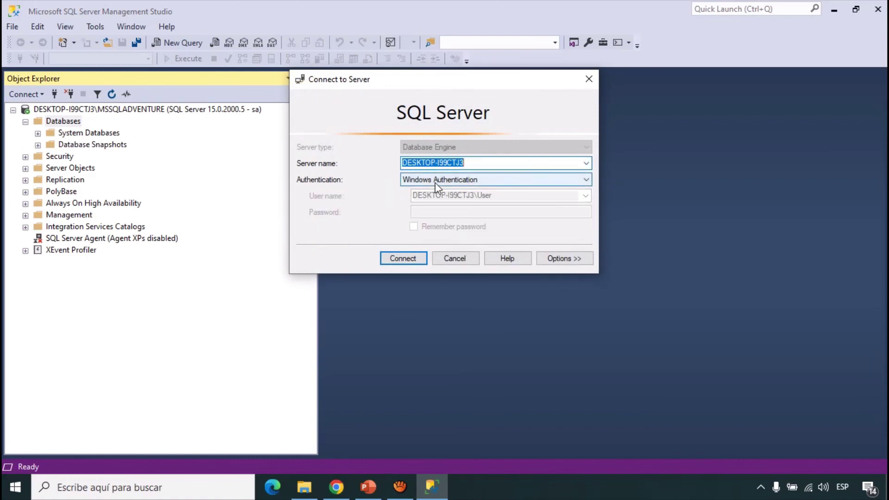
{"action": "left_click", "coordinate": [401, 258]}
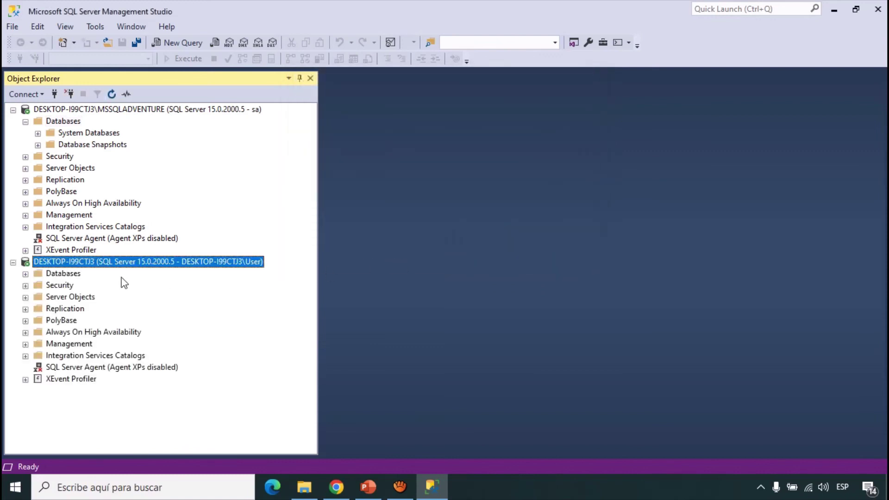
{"action": "left_click", "coordinate": [26, 274]}
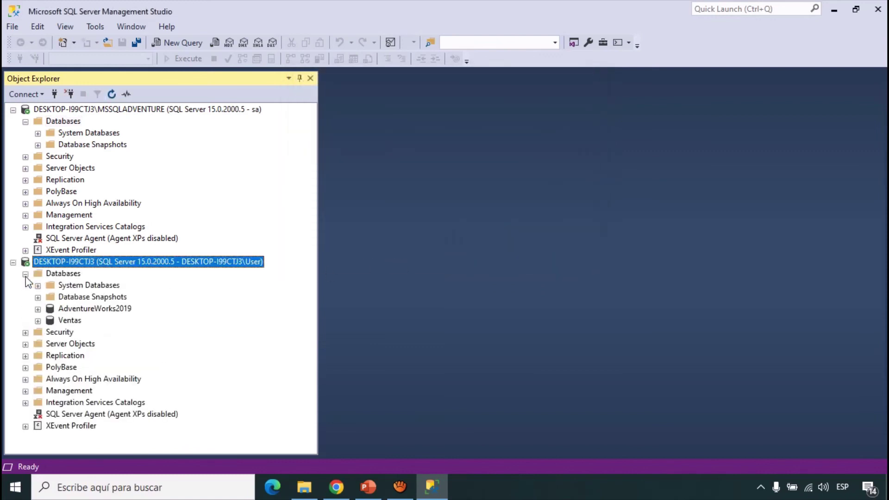
- Select the AdventureWorks2019 and Ventas databases, then the named instance's Databases node
{"action": "left_click", "coordinate": [70, 310]}
{"action": "left_click", "coordinate": [64, 320]}
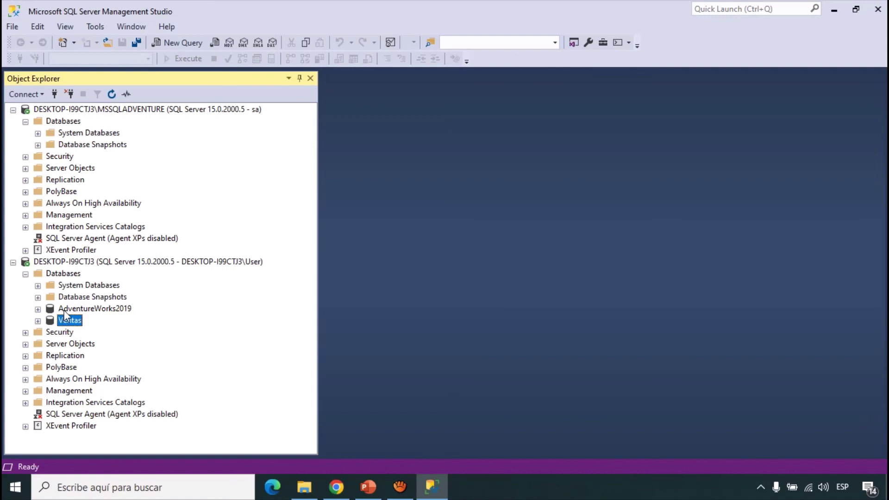
{"action": "left_click", "coordinate": [65, 310]}
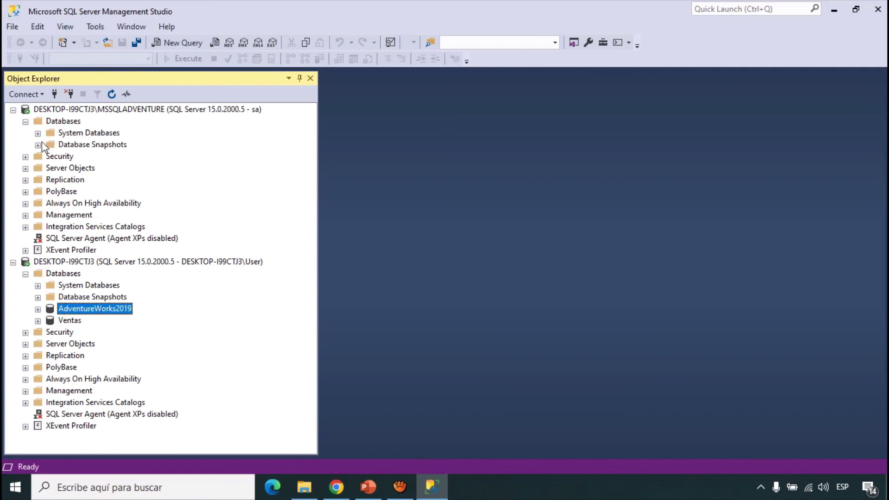
{"action": "left_click", "coordinate": [64, 122]}
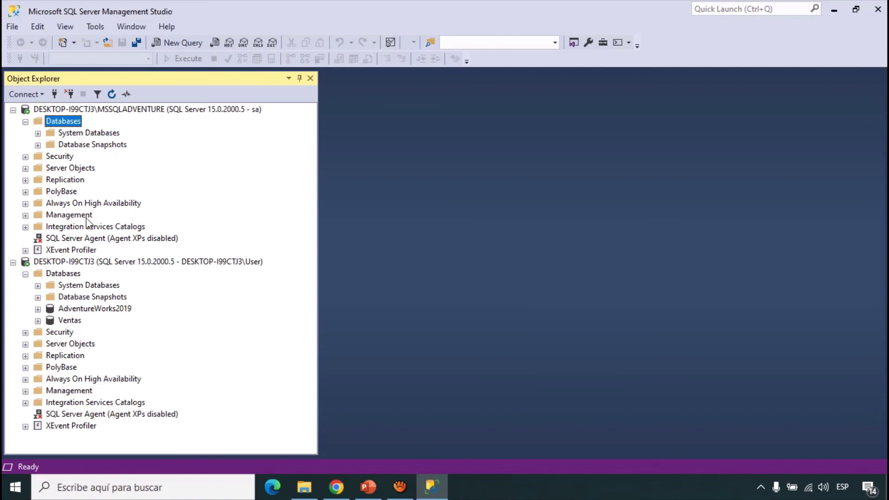
- Collapse the default and MSSQLADVENTURE instance trees and minimize Management Studio
{"action": "left_click", "coordinate": [13, 262]}
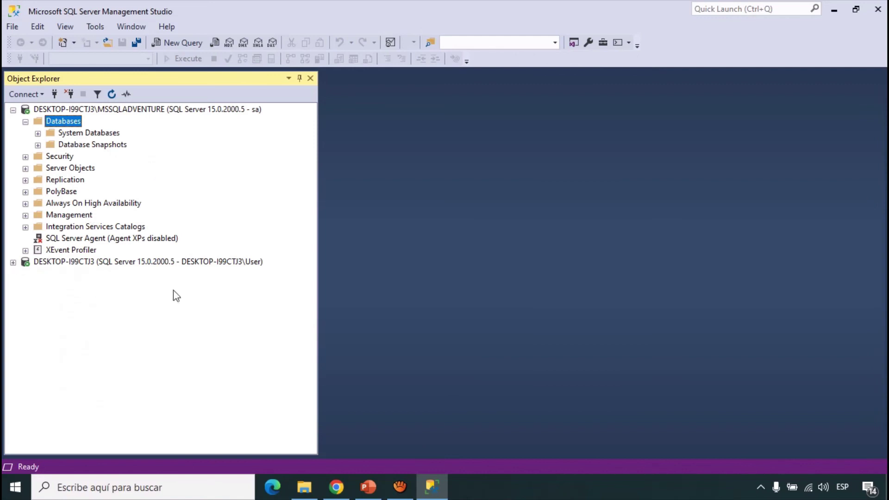
{"action": "left_click", "coordinate": [13, 110]}
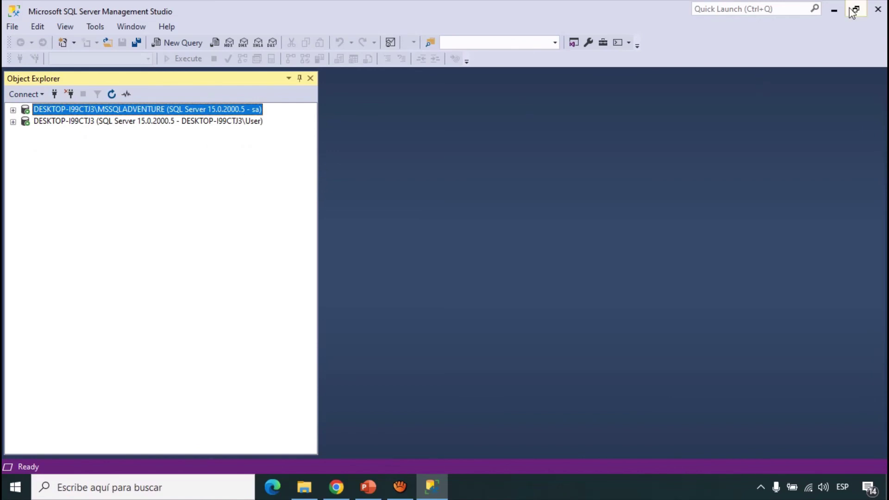
{"action": "left_click", "coordinate": [834, 9]}
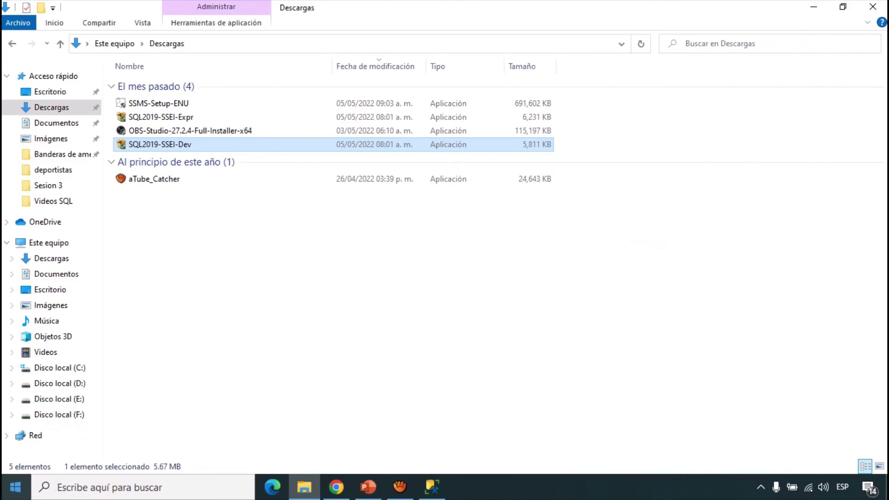
- Launch SQL Server 2019 Installation Center from the Start menu's Microsoft SQL Server 2019 group
{"action": "left_click", "coordinate": [16, 487]}
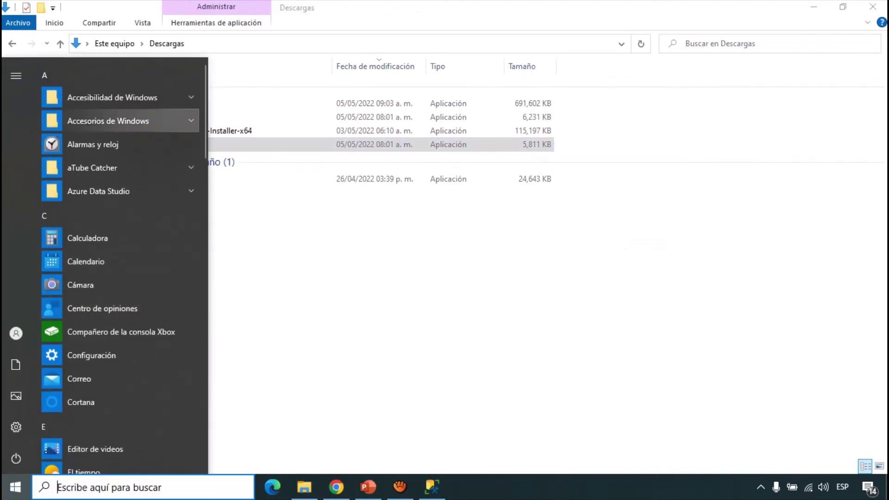
{"action": "scroll", "coordinate": [120, 232], "scroll_direction": "down", "scroll_amount": 5}
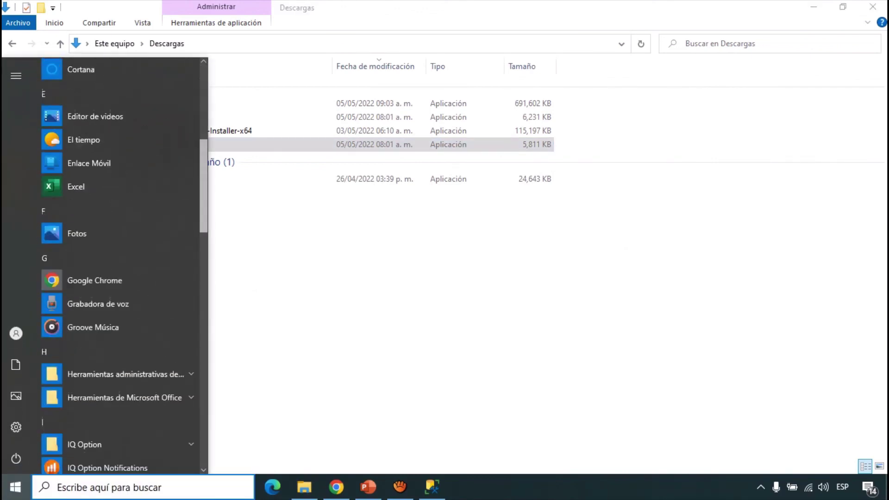
{"action": "scroll", "coordinate": [121, 240], "scroll_direction": "down", "scroll_amount": 5}
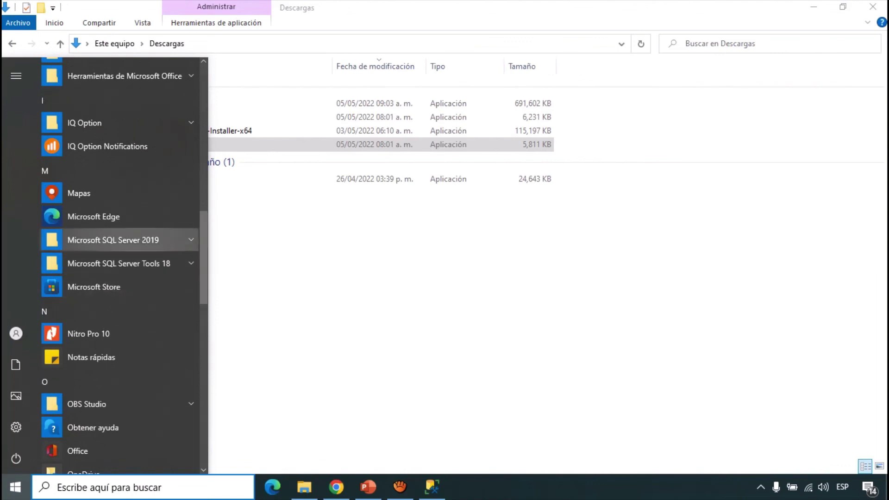
{"action": "left_click", "coordinate": [121, 240]}
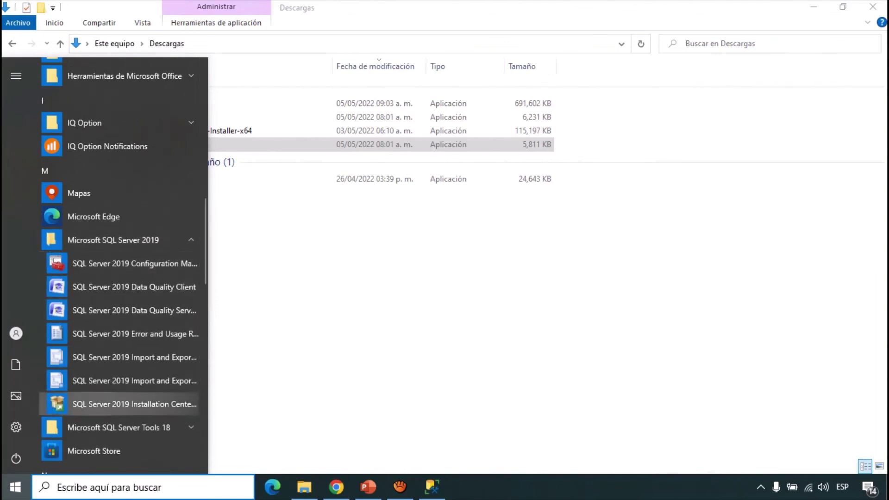
{"action": "left_click", "coordinate": [102, 404]}
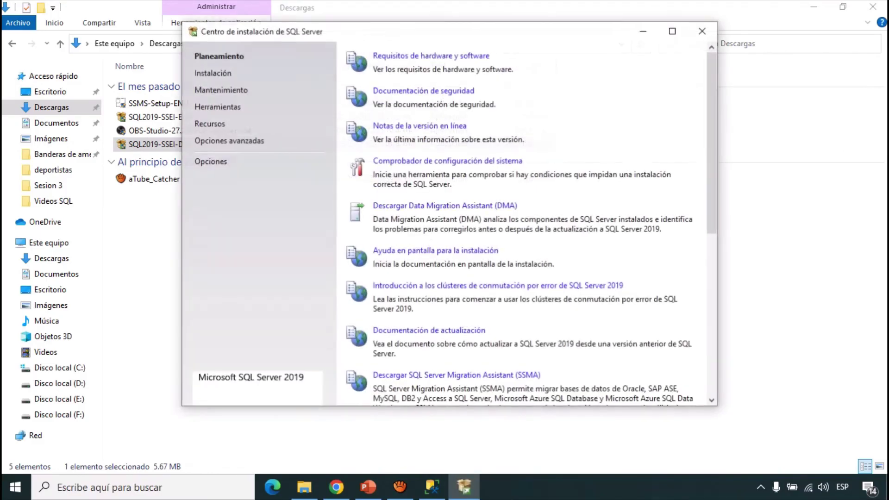
- View the Instalación options, cancel the new standalone installation's media-folder prompt, and close the center
{"action": "left_click", "coordinate": [212, 73]}
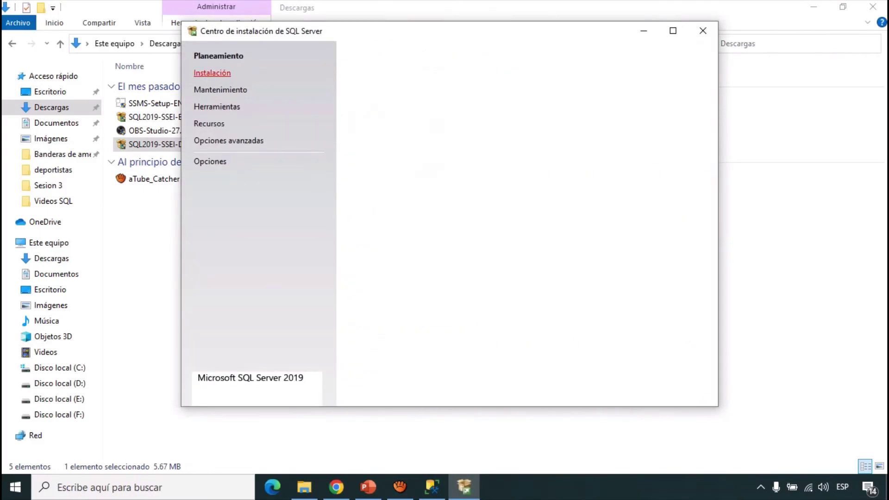
{"action": "left_click", "coordinate": [417, 56]}
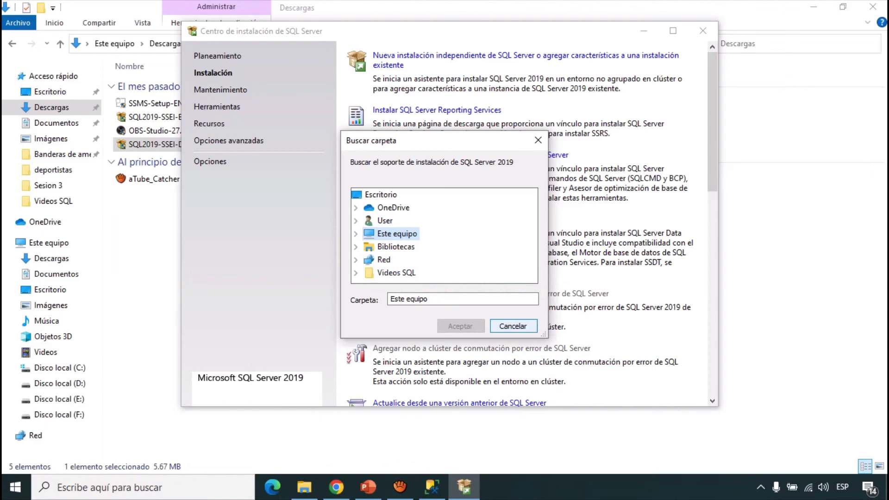
{"action": "left_click", "coordinate": [513, 326]}
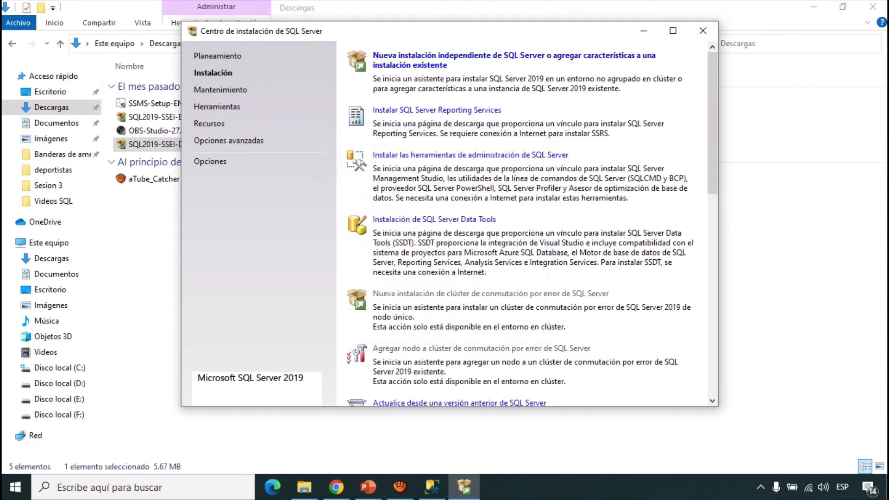
{"action": "left_click", "coordinate": [703, 30]}
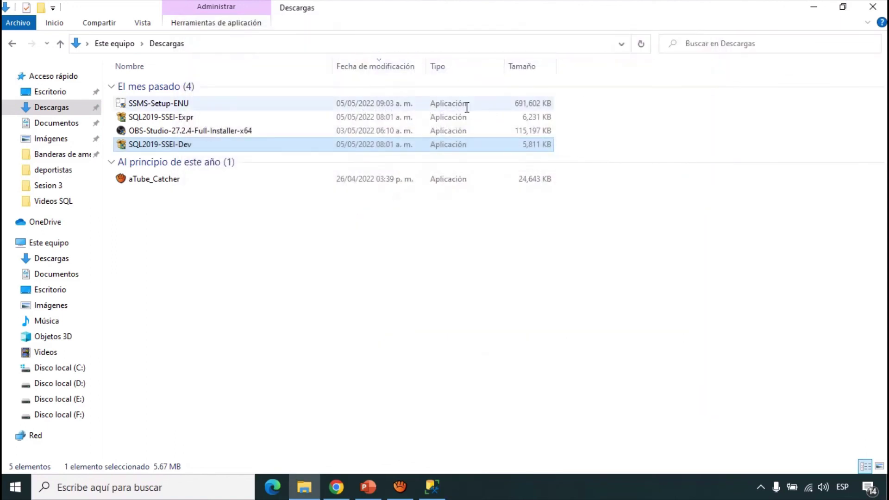
- Select the SQL2019-SSEI-Dev file in Descargas, then bring Management Studio back to the front
{"action": "left_click", "coordinate": [220, 194]}
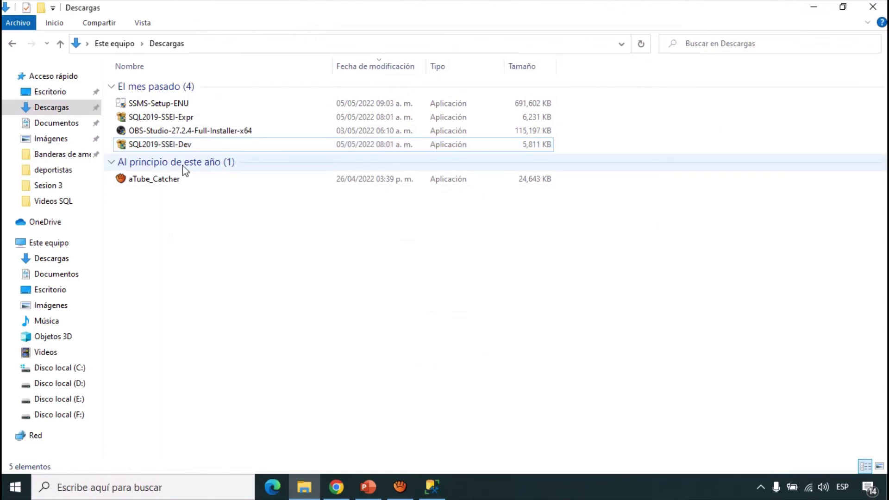
{"action": "left_click", "coordinate": [155, 148]}
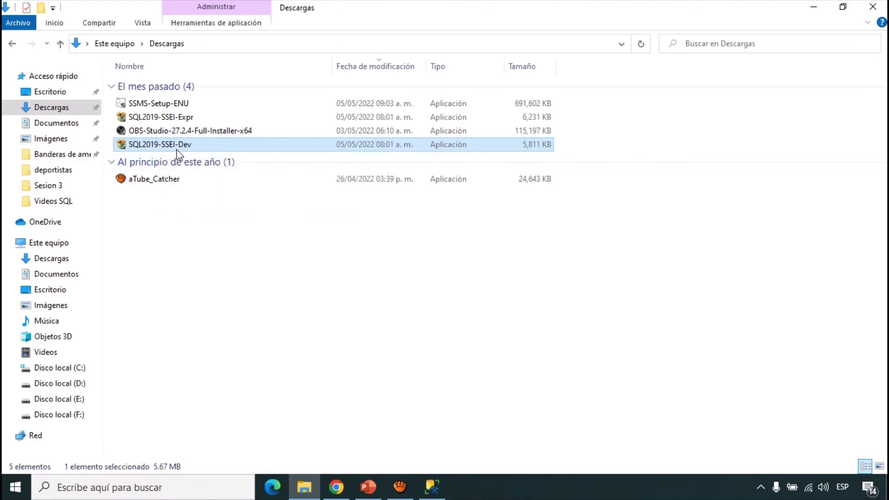
{"action": "left_click", "coordinate": [431, 492]}
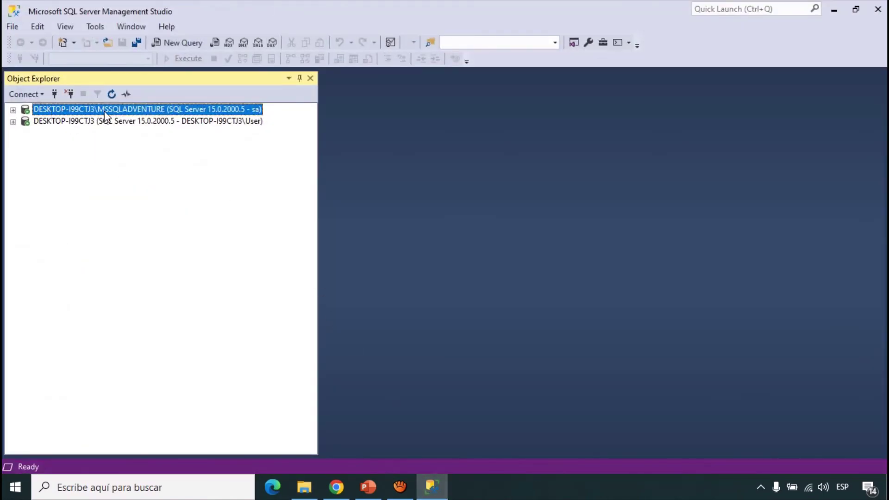
{"action": "left_click", "coordinate": [74, 121]}
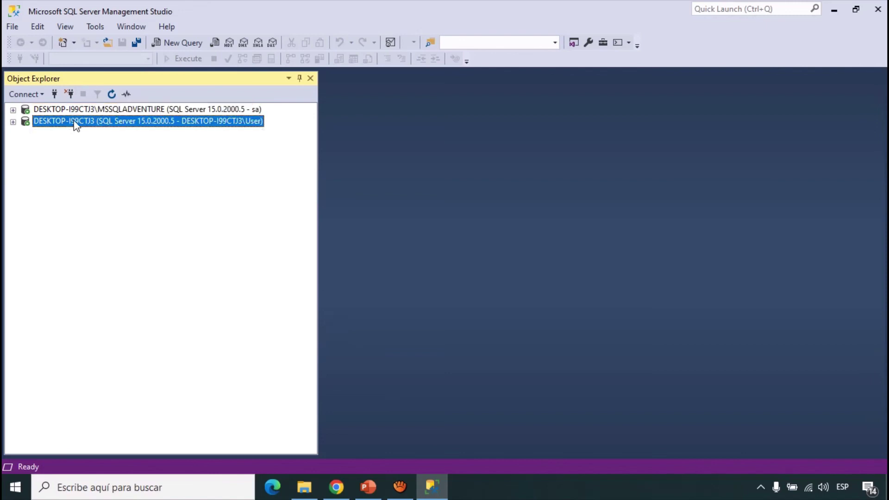
{"action": "left_click", "coordinate": [99, 111]}
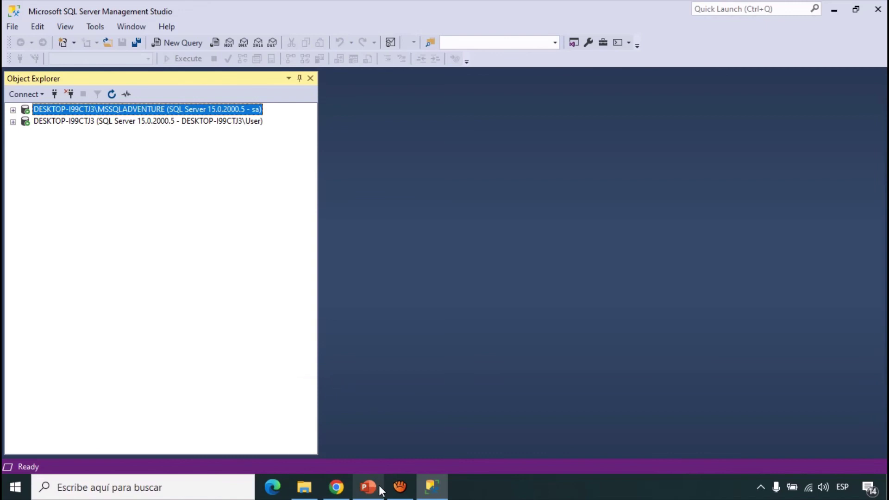
{"action": "mouse_move", "coordinate": [379, 490]}
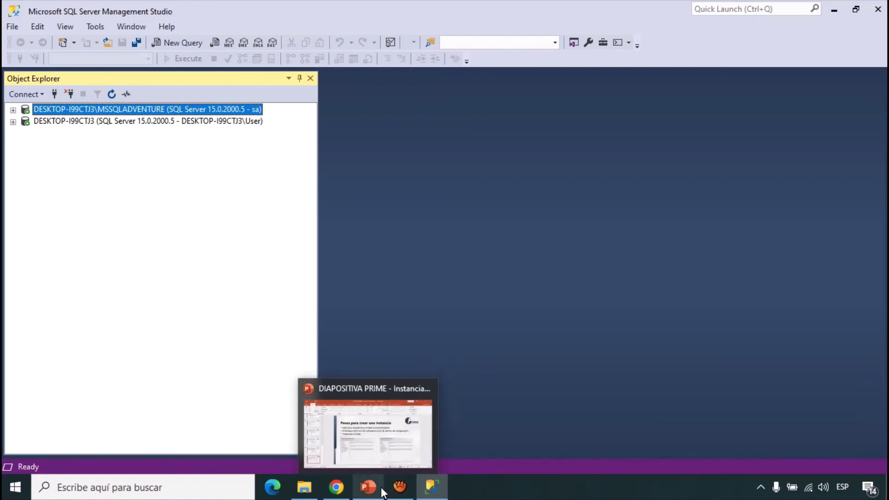
{"action": "left_click", "coordinate": [400, 487]}
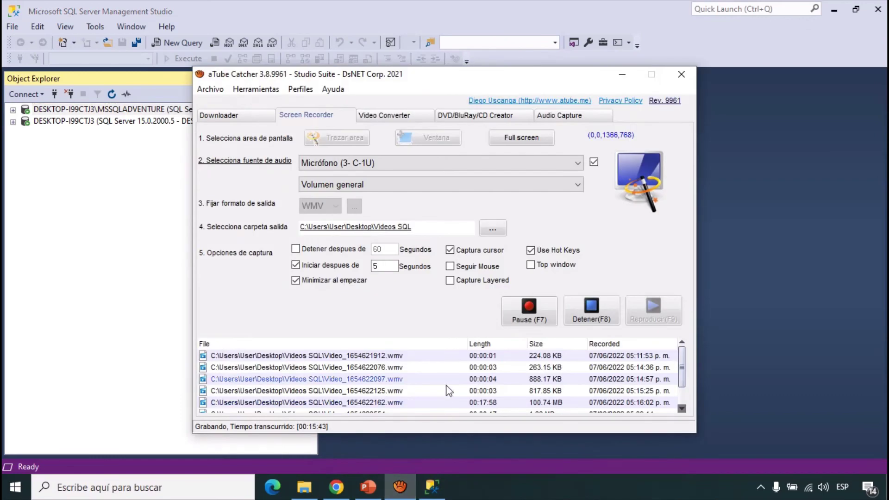
{"action": "left_click", "coordinate": [400, 489]}
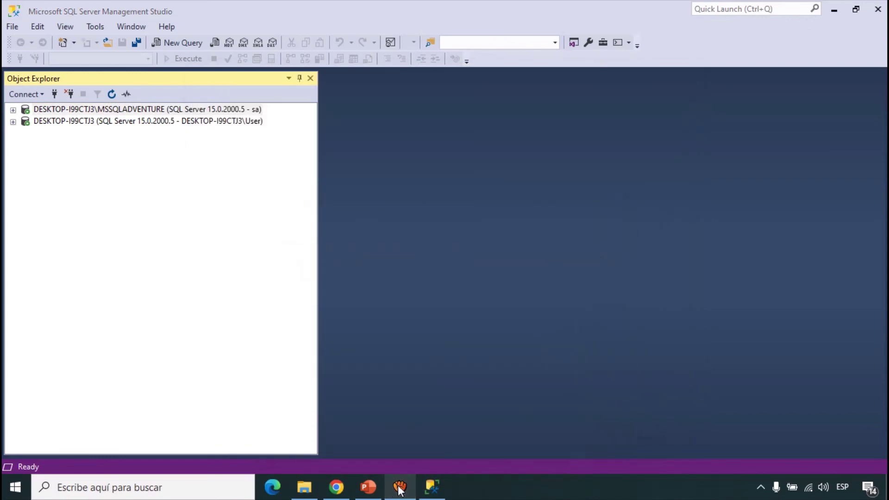
{"action": "left_click", "coordinate": [410, 278]}
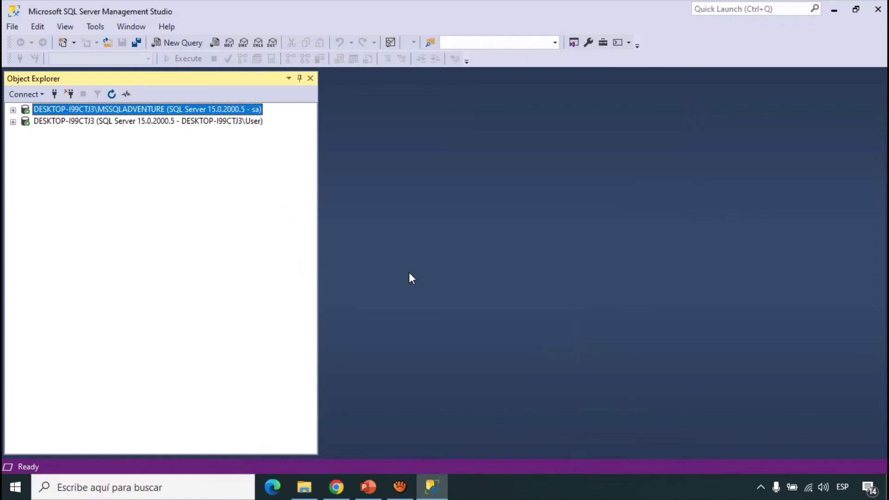